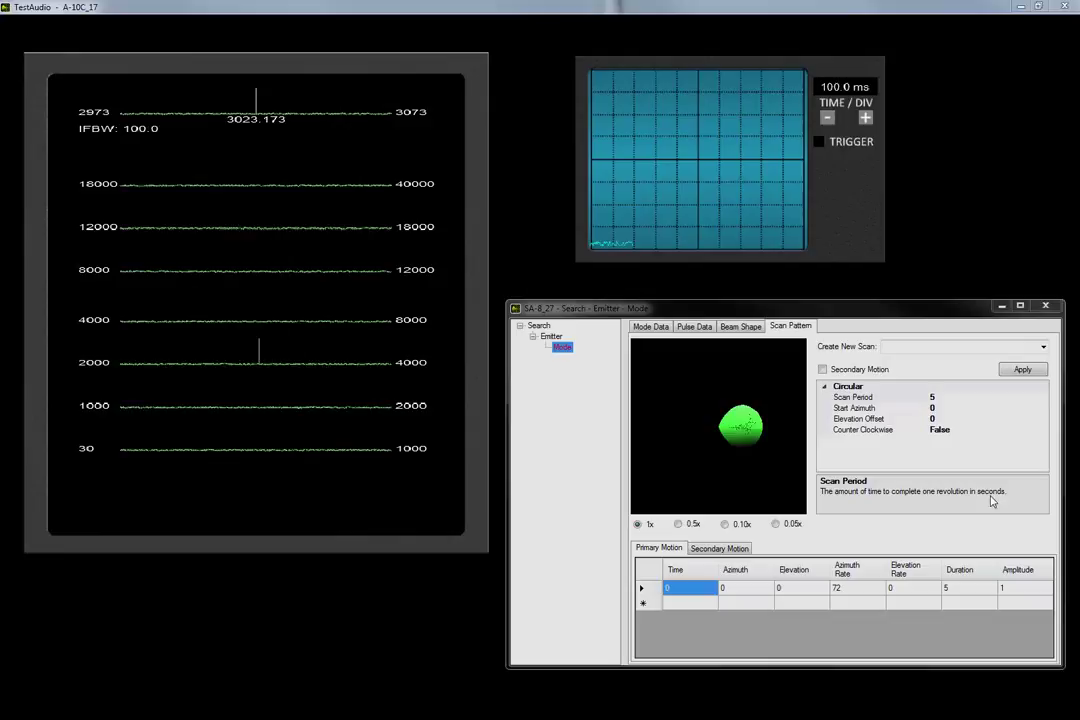
Step: Set the single pulse row's PRI to 500 µs, giving a PRF of 2000 Hz
drag(756, 312, 753, 315)
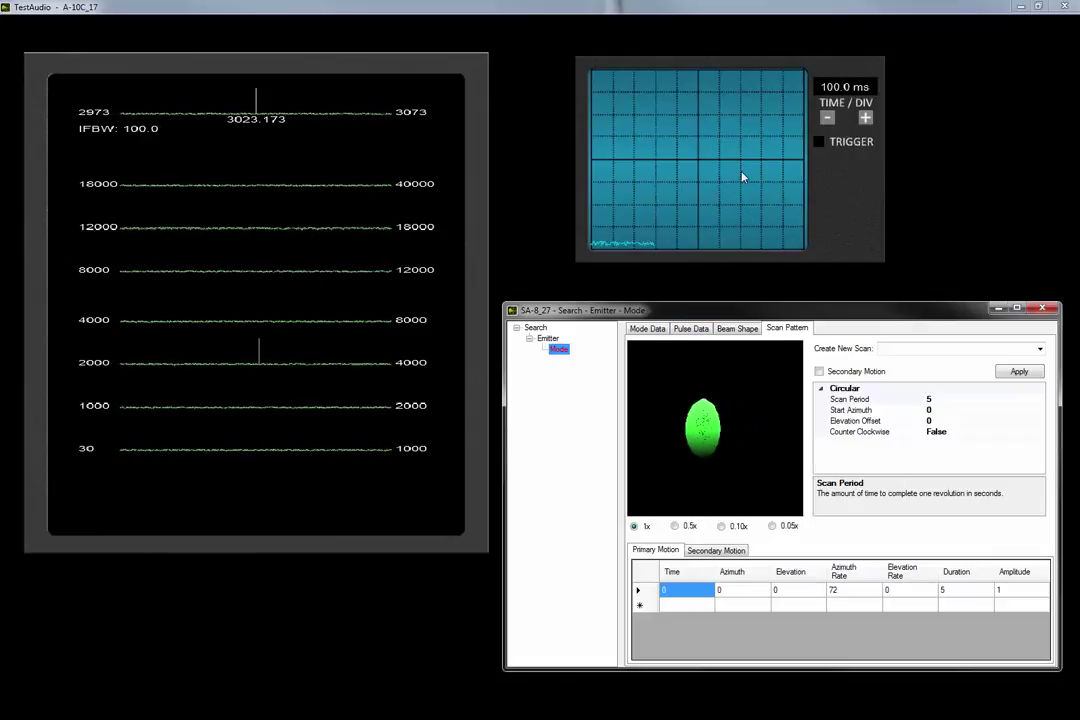
click(691, 328)
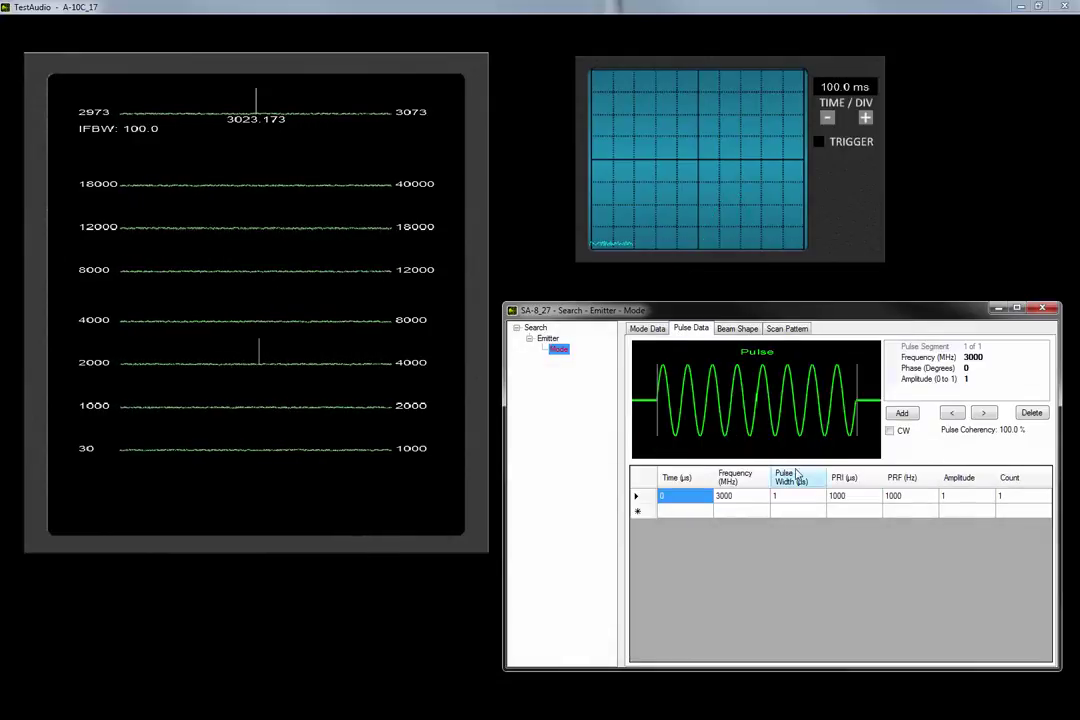
click(855, 498)
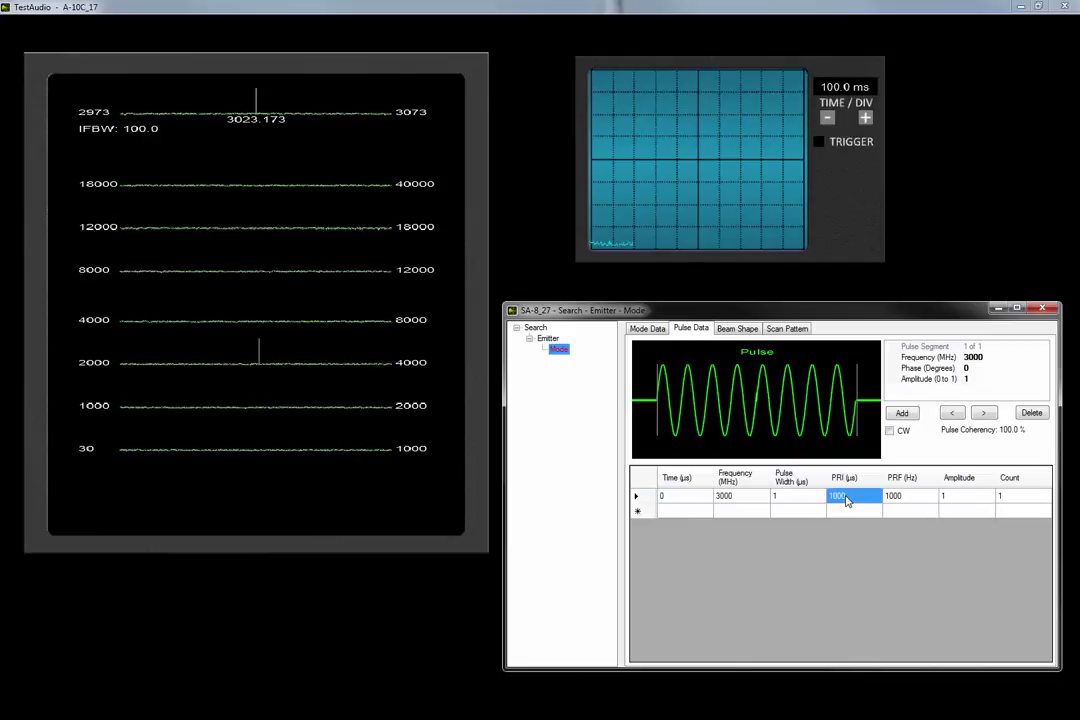
text(5)
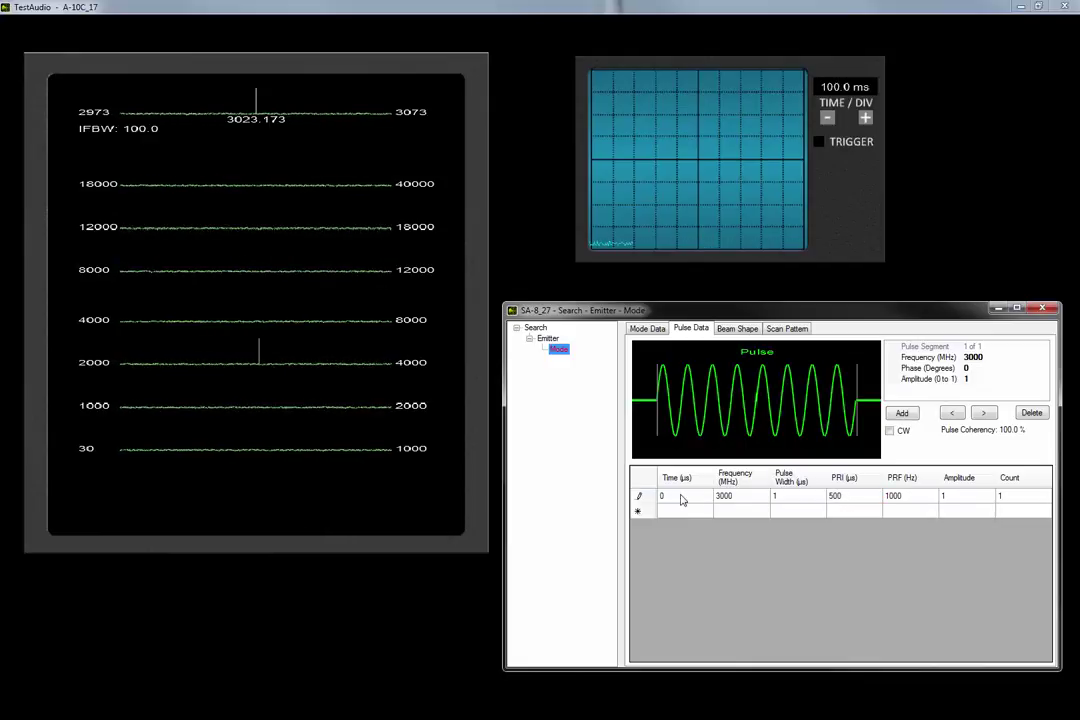
click(681, 500)
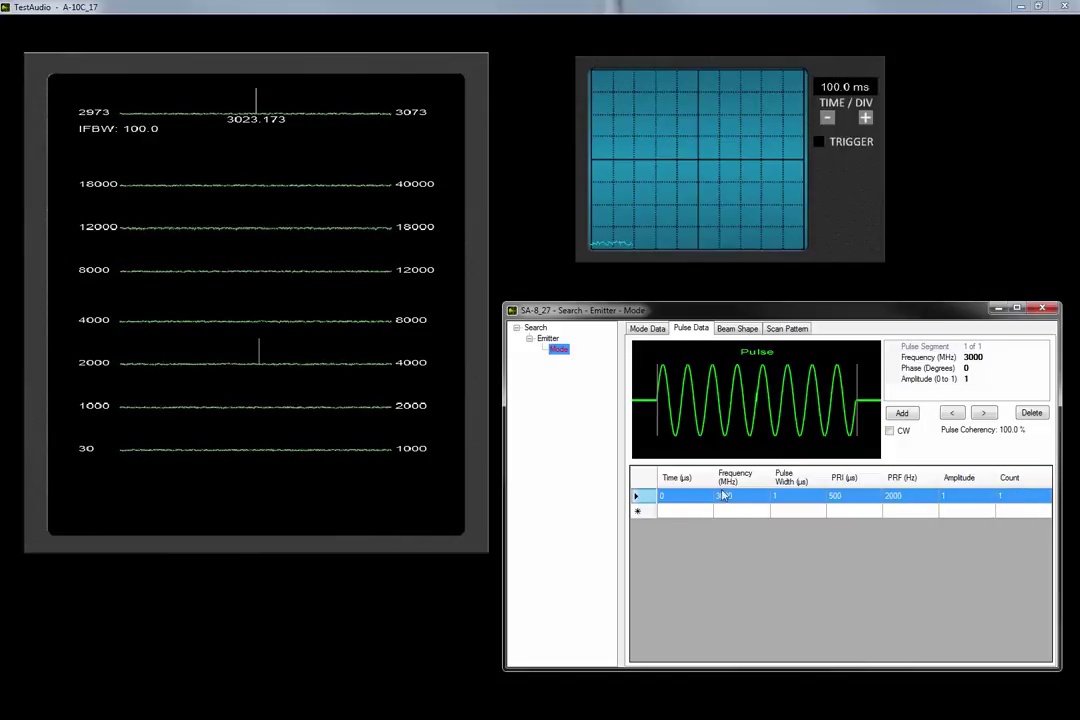
Step: Apply a 1-second circular scan period (azimuth rate 360), then show the pulse definition again
click(779, 333)
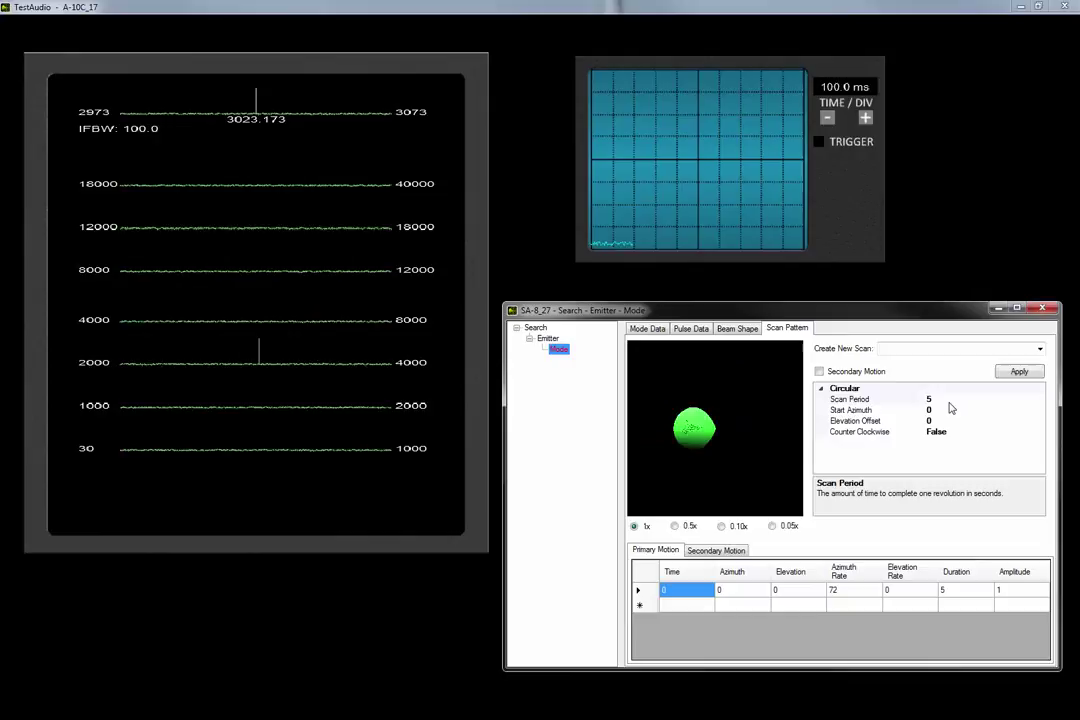
click(946, 400)
text(1)
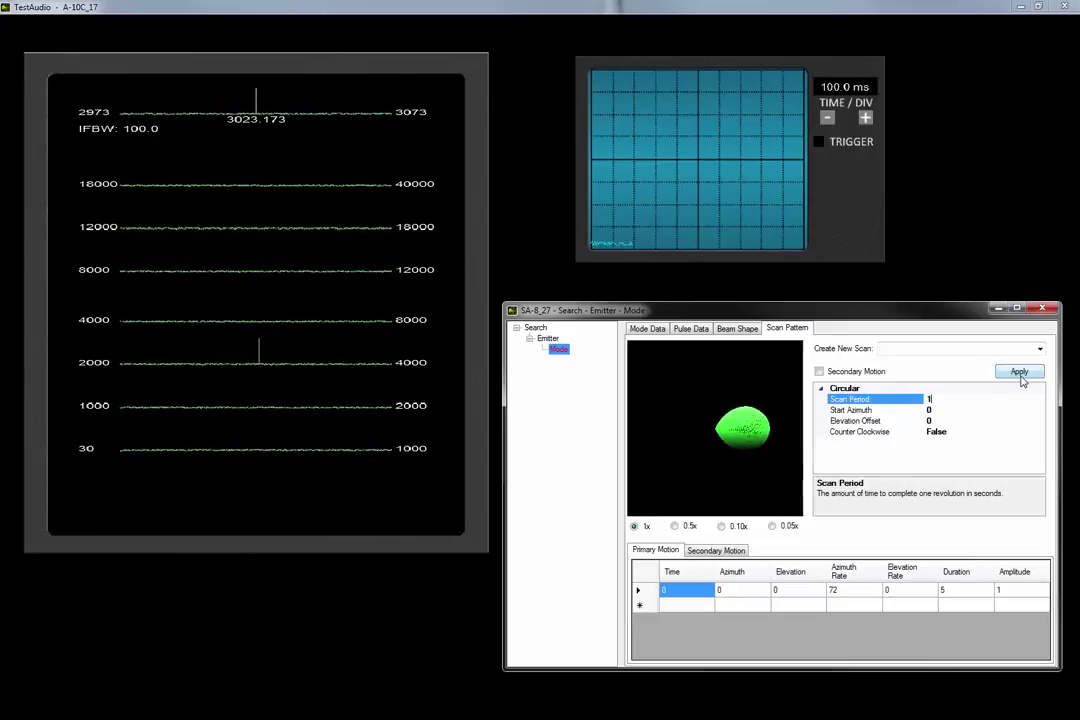
click(1019, 372)
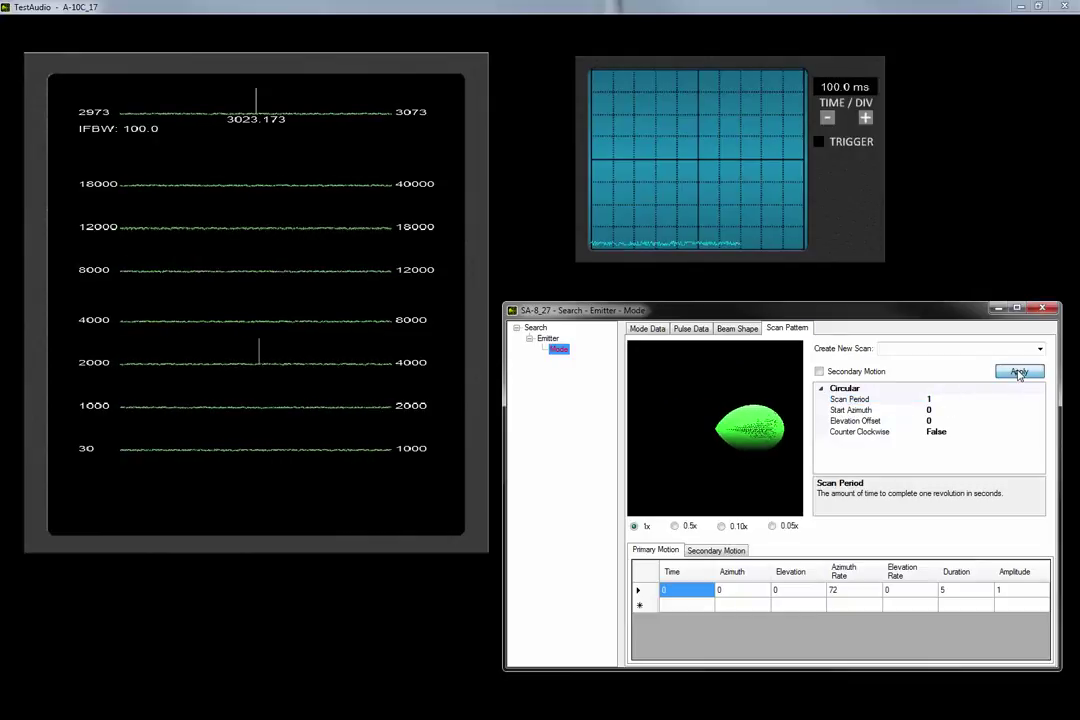
click(691, 328)
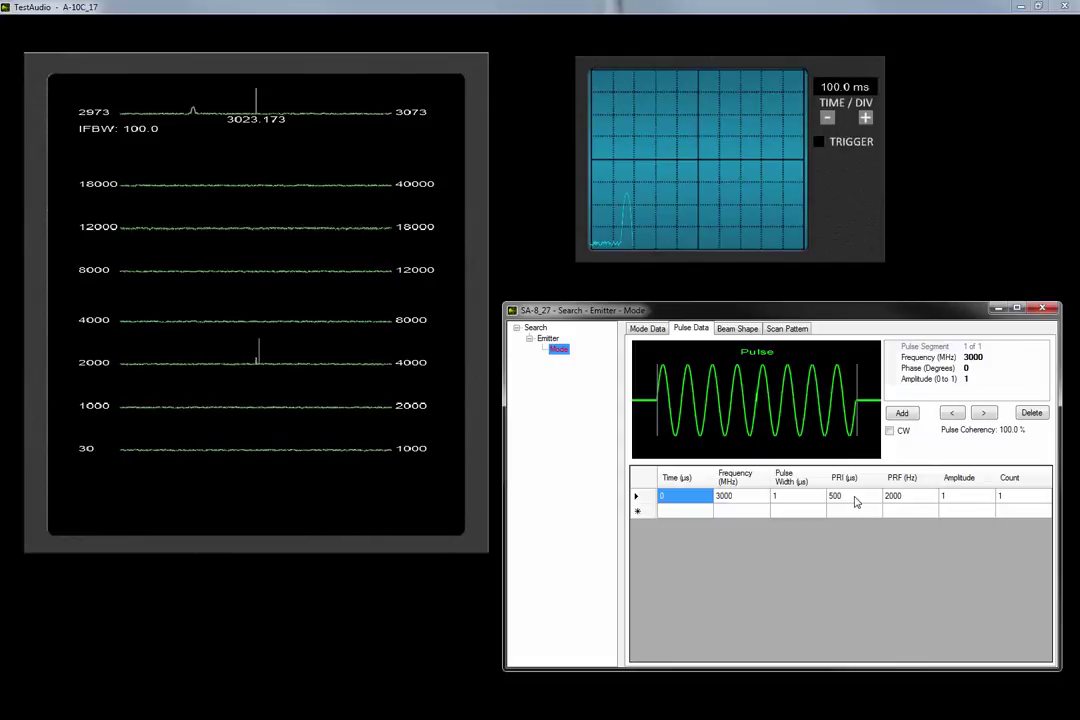
Step: Set the first pulse row's count to 2000
click(1013, 497)
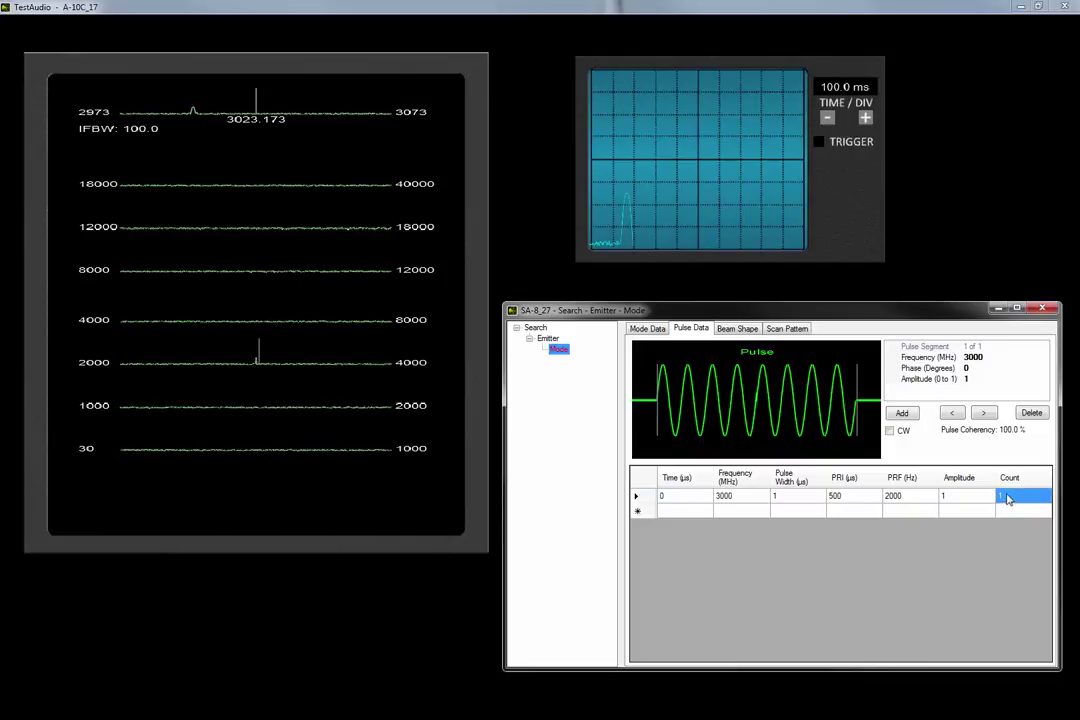
text(2000)
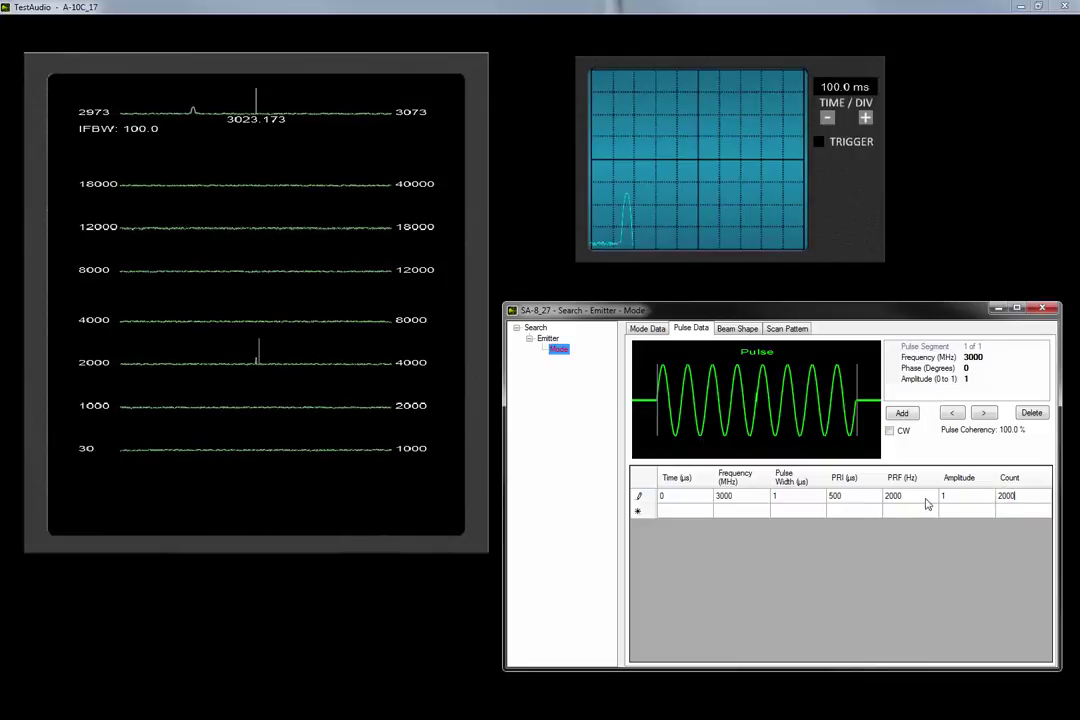
key(Return)
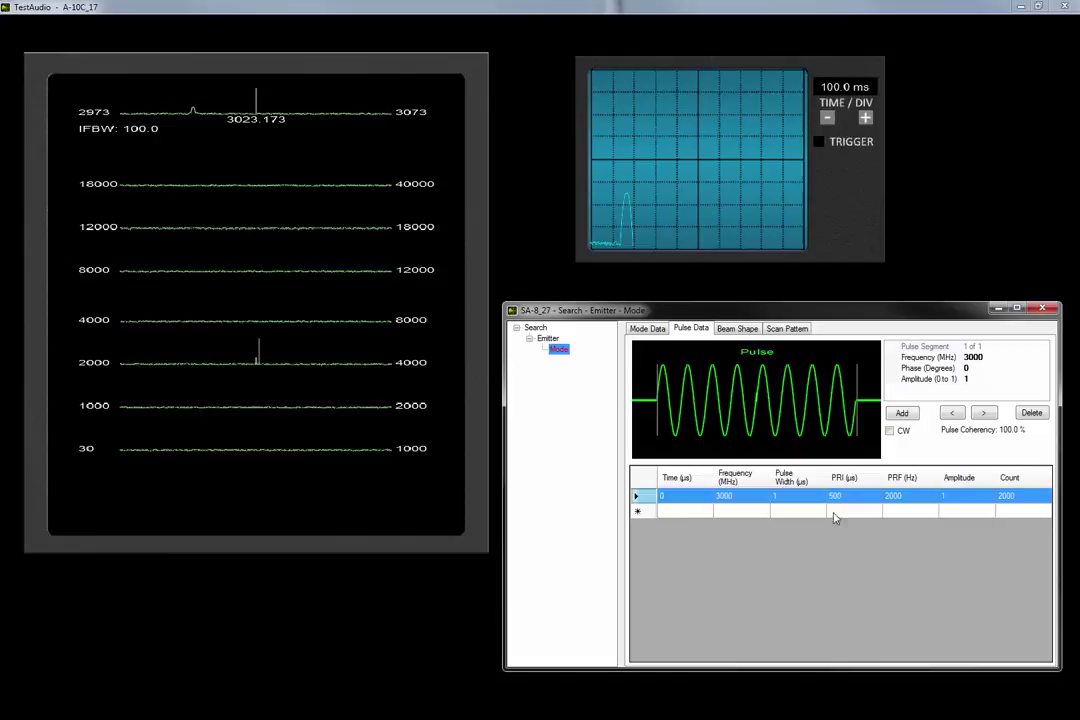
Step: Add a second pulse row with PRI 1000 µs and a count of 1000
click(840, 512)
text(10)
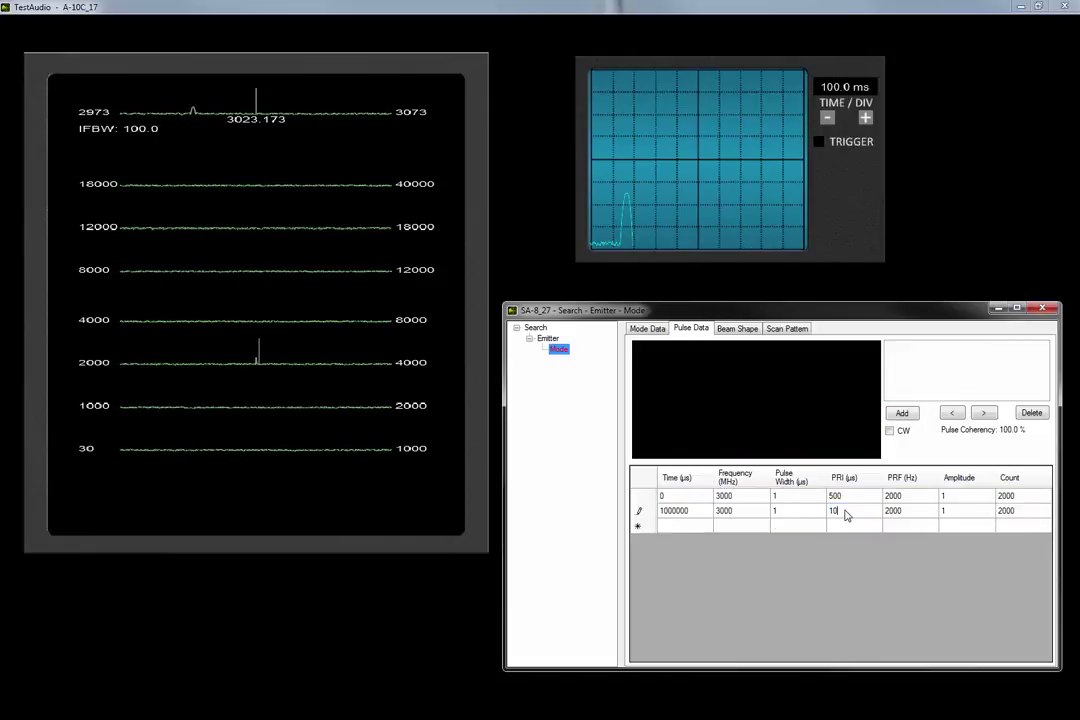
text(00)
click(1006, 511)
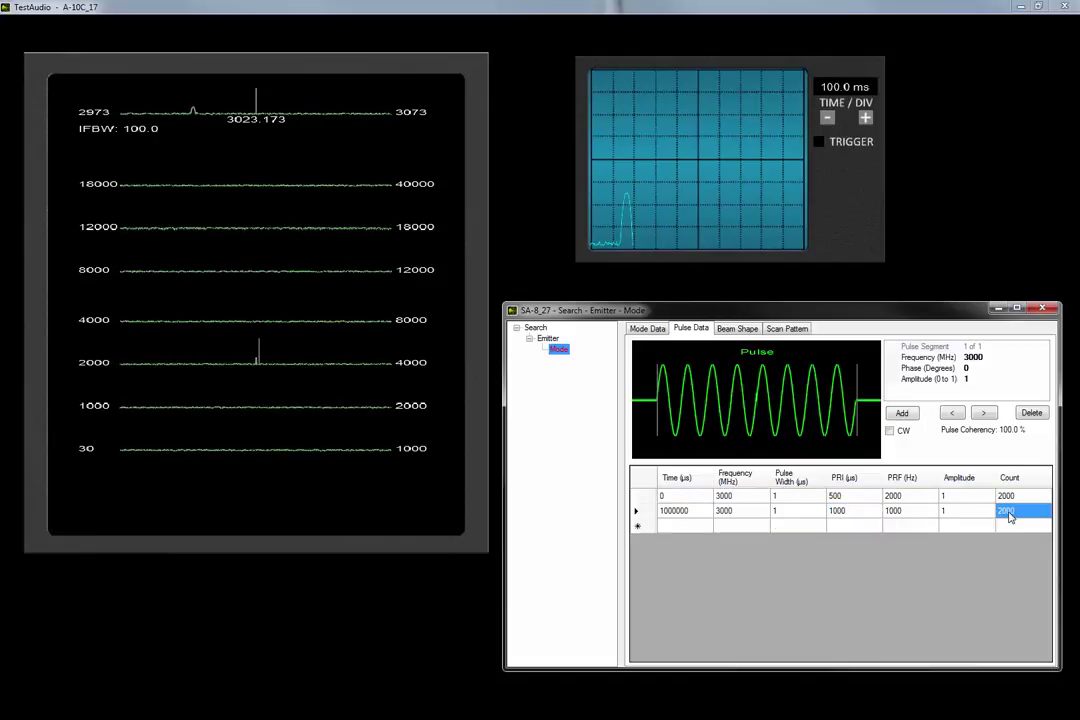
text(1000)
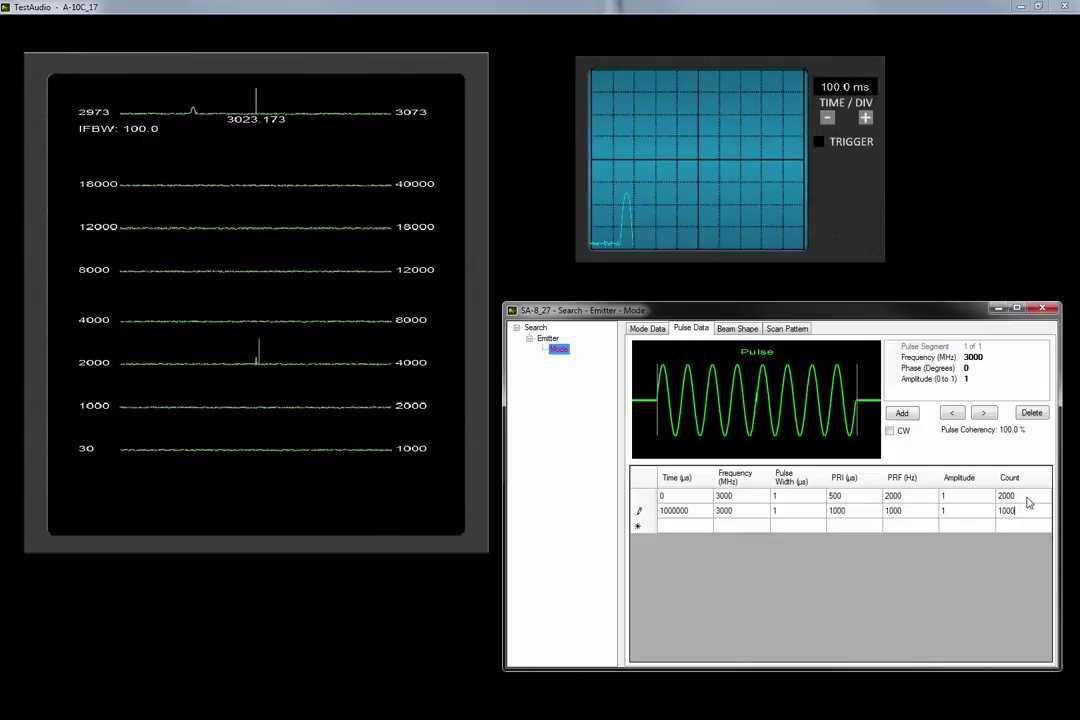
click(1026, 497)
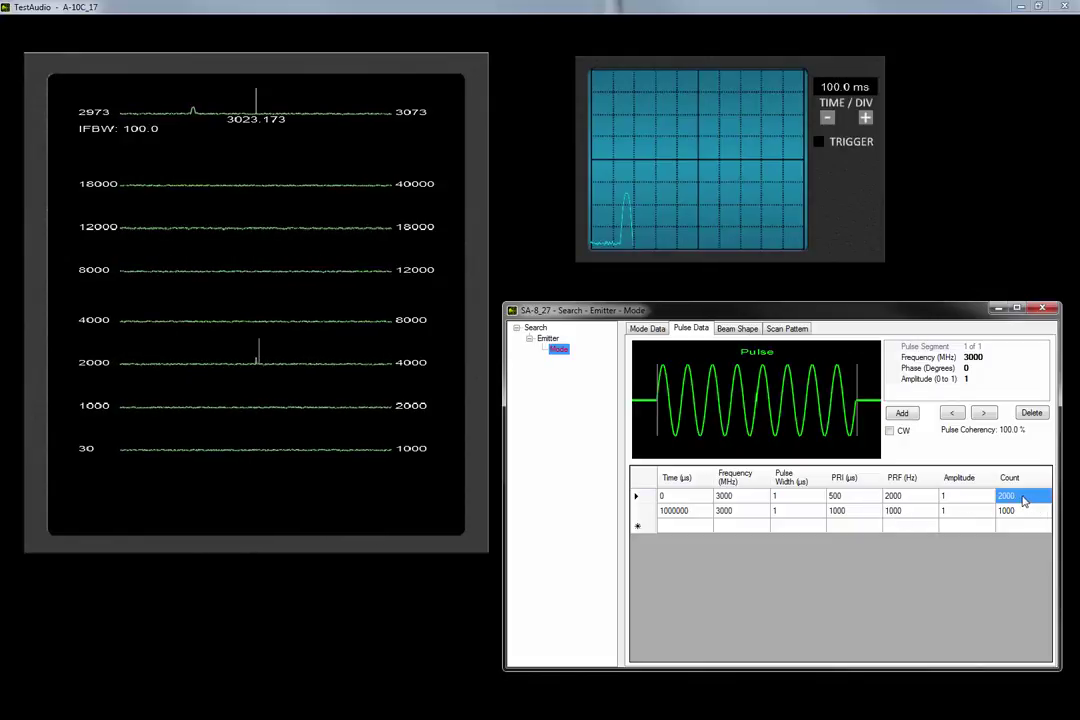
Step: Set the pulse counts to 3 and the first two rows' PRIs to 600 and 500 µs
click(1024, 501)
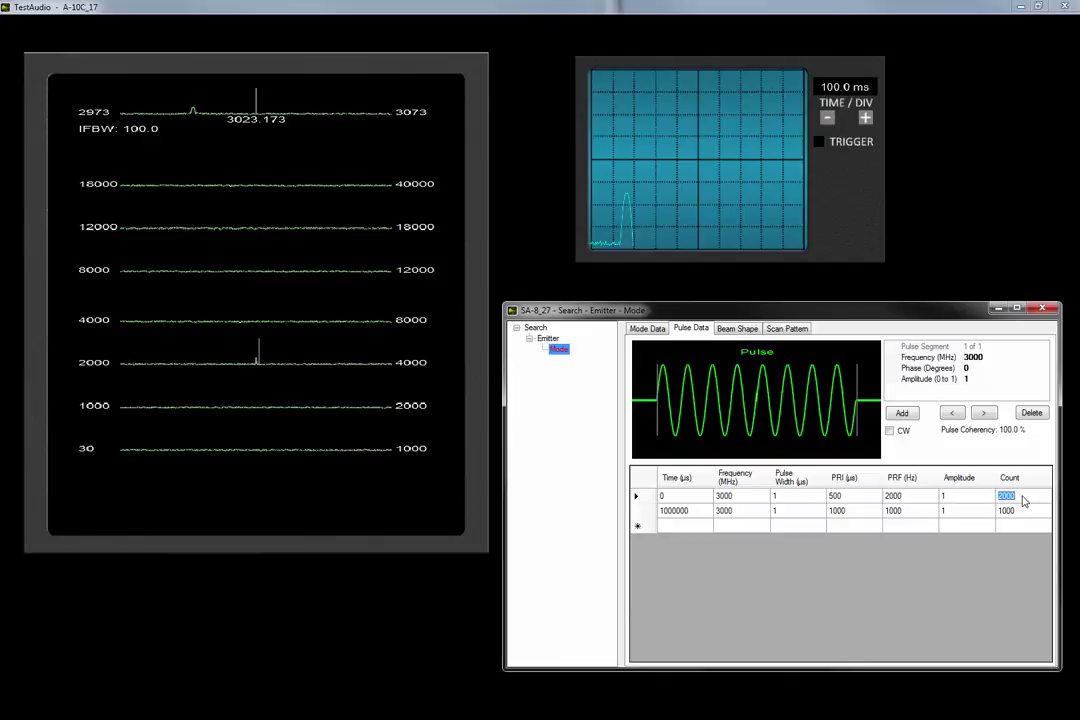
click(1021, 512)
text(3)
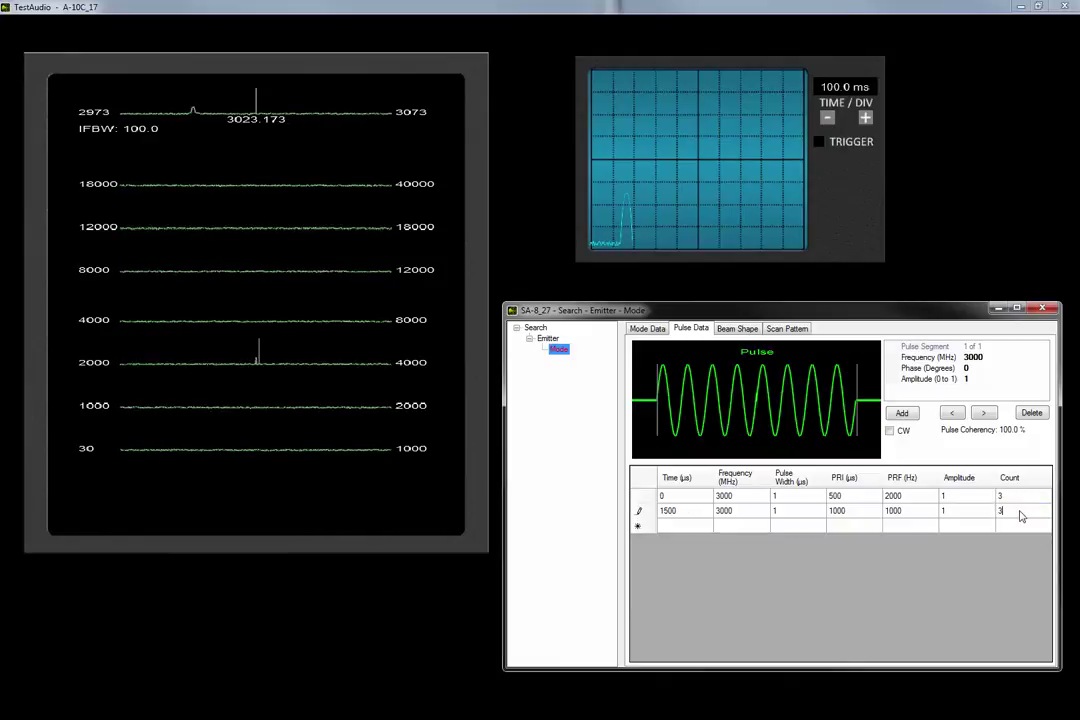
click(840, 498)
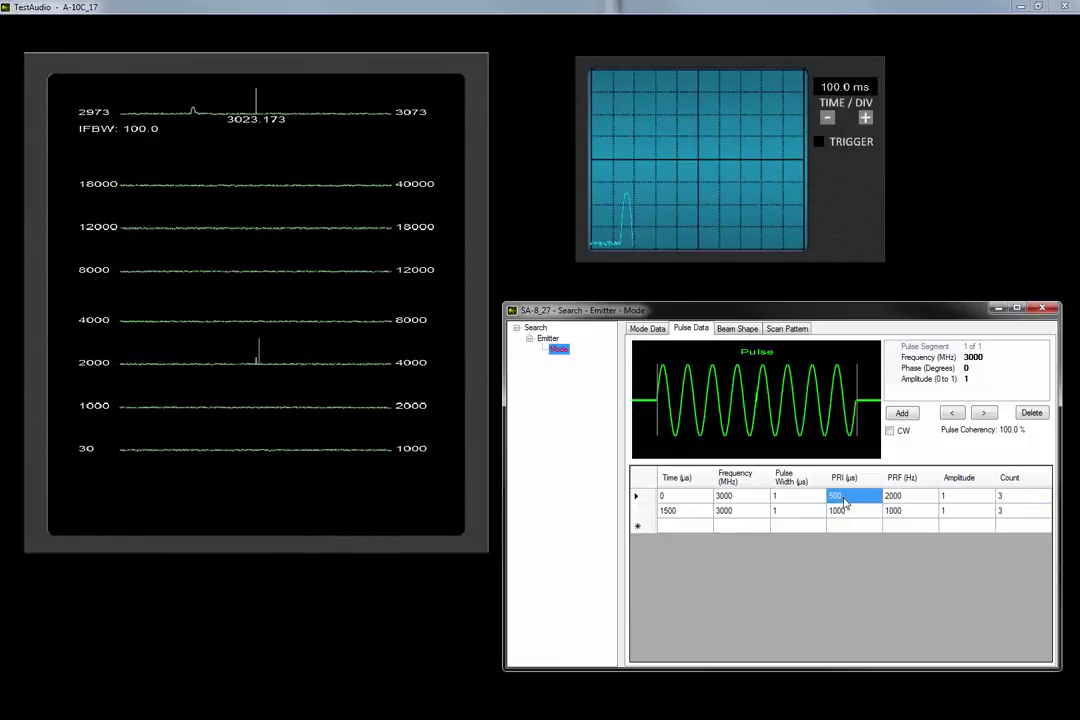
text(6)
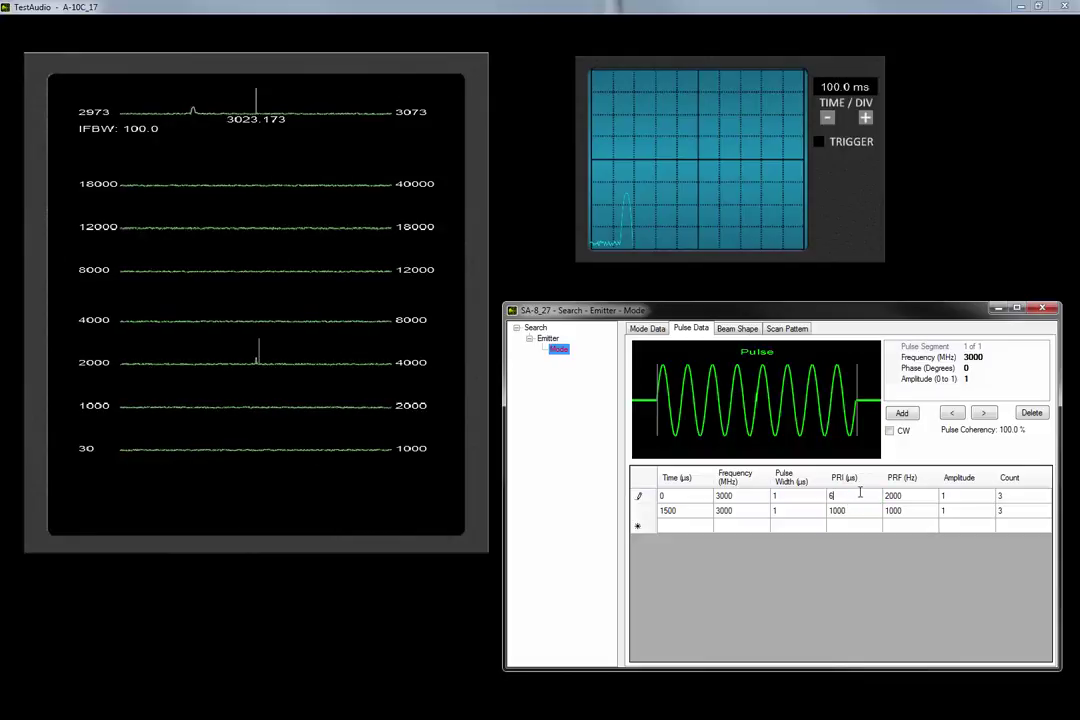
click(851, 511)
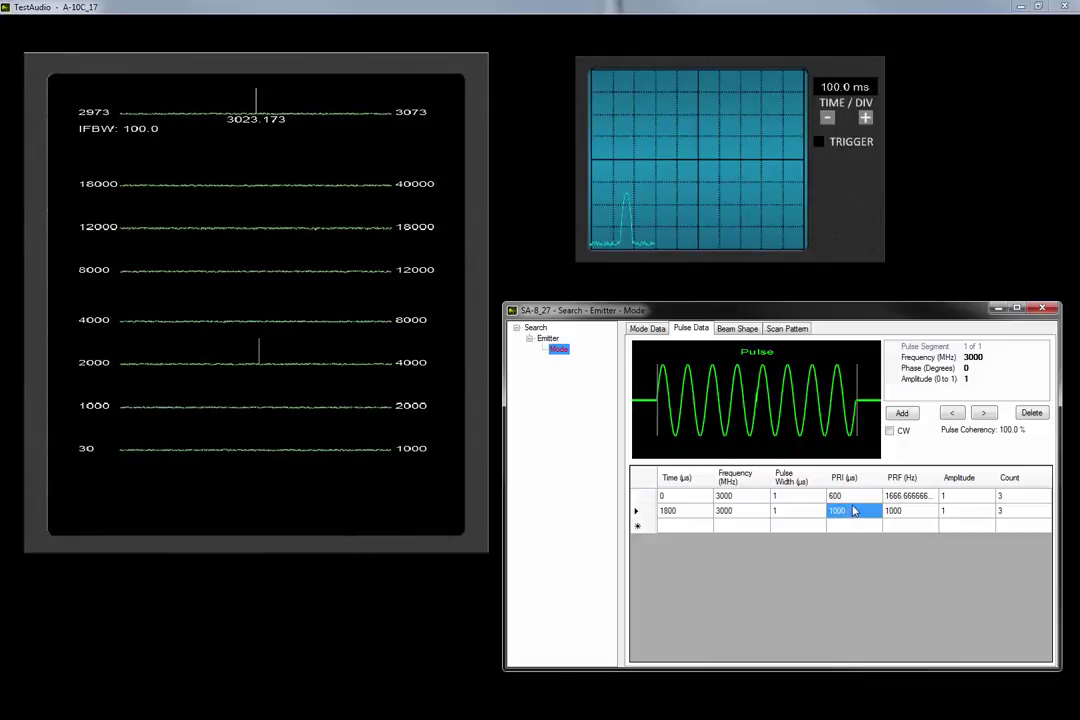
text(5)
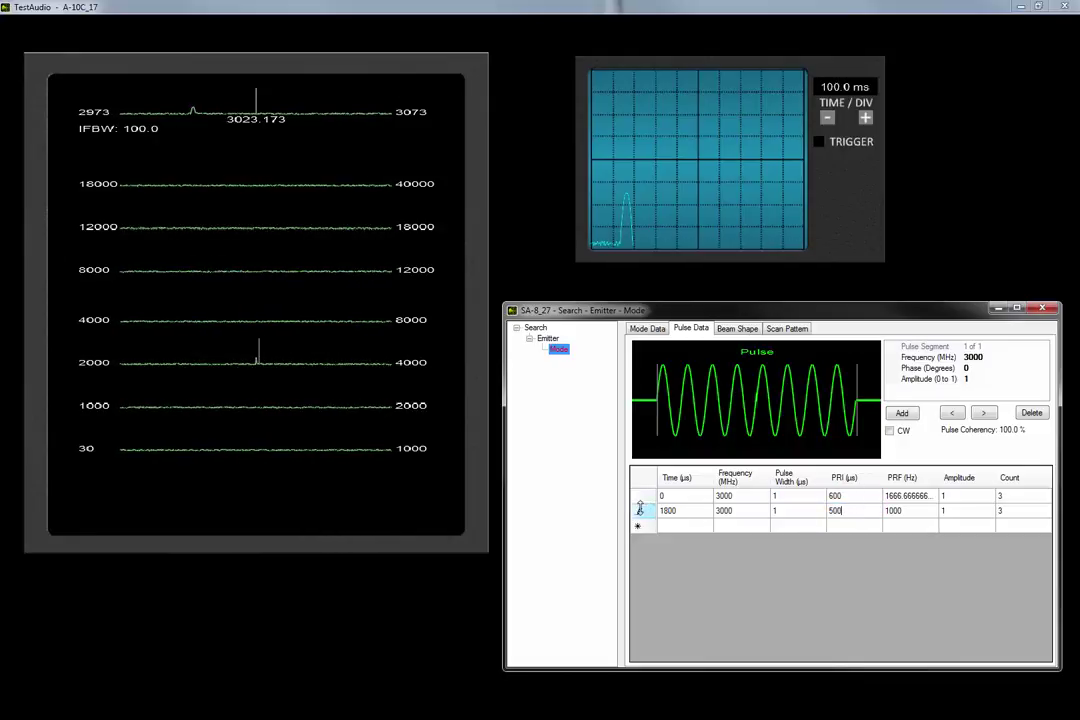
click(640, 511)
Step: Add a third pulse row with PRI 400 µs and bring up the beam shape plots
click(828, 527)
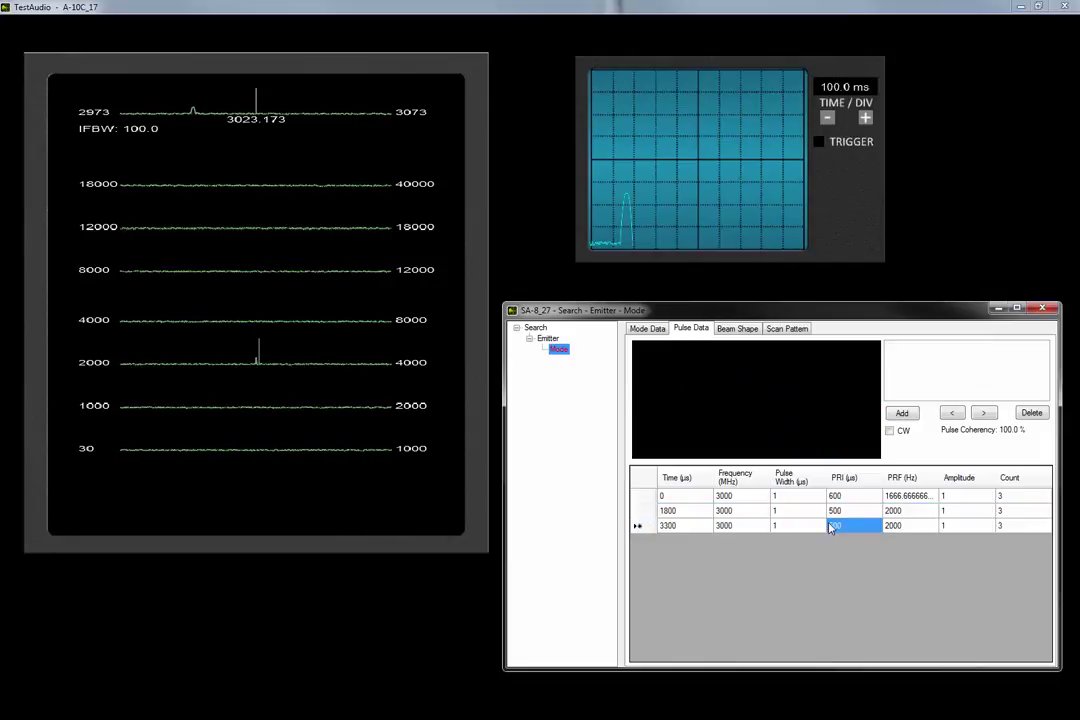
text(4)
click(638, 525)
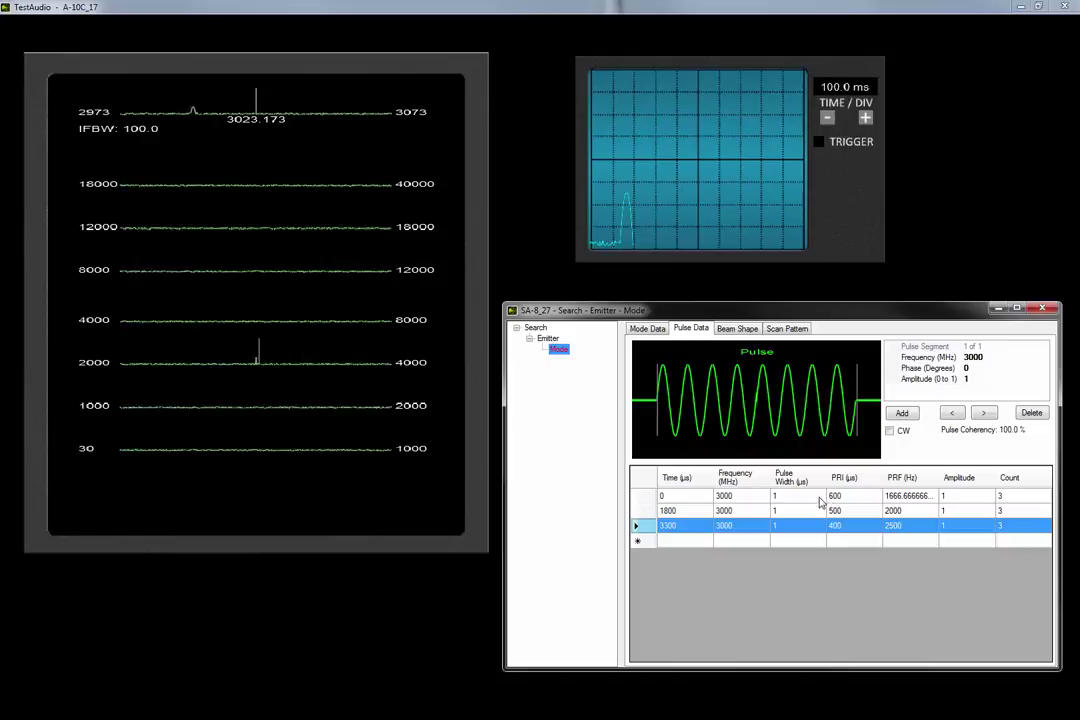
click(737, 329)
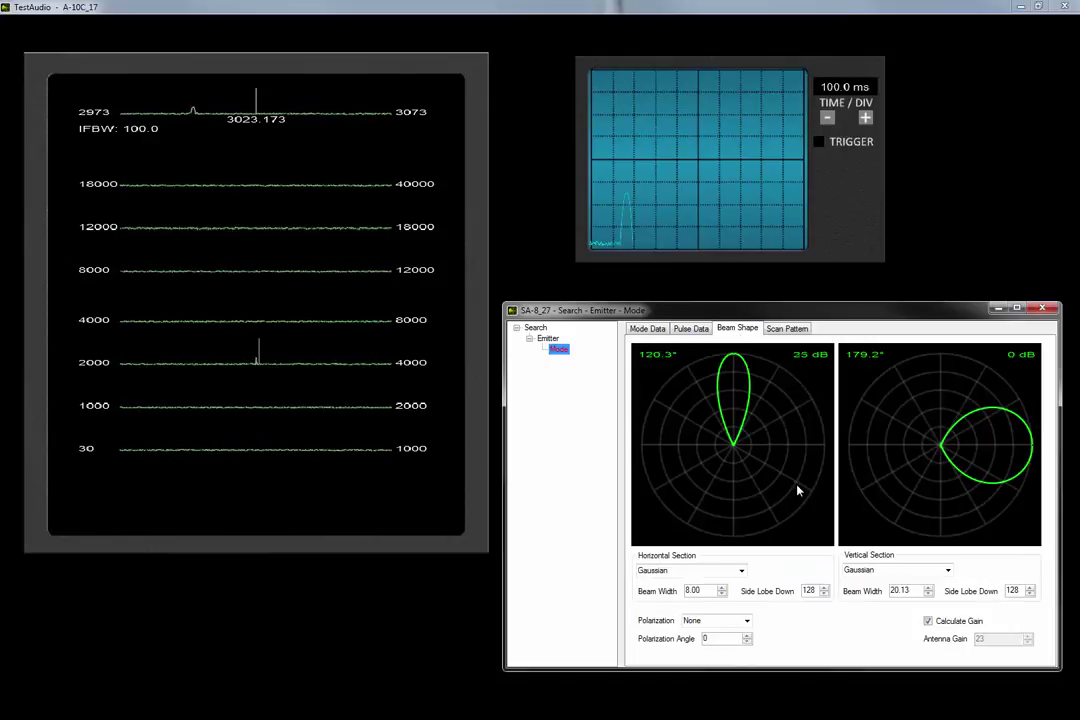
Step: Make the horizontal beam section a Sinc pattern and lower its side-lobe suppression toward 25
click(741, 571)
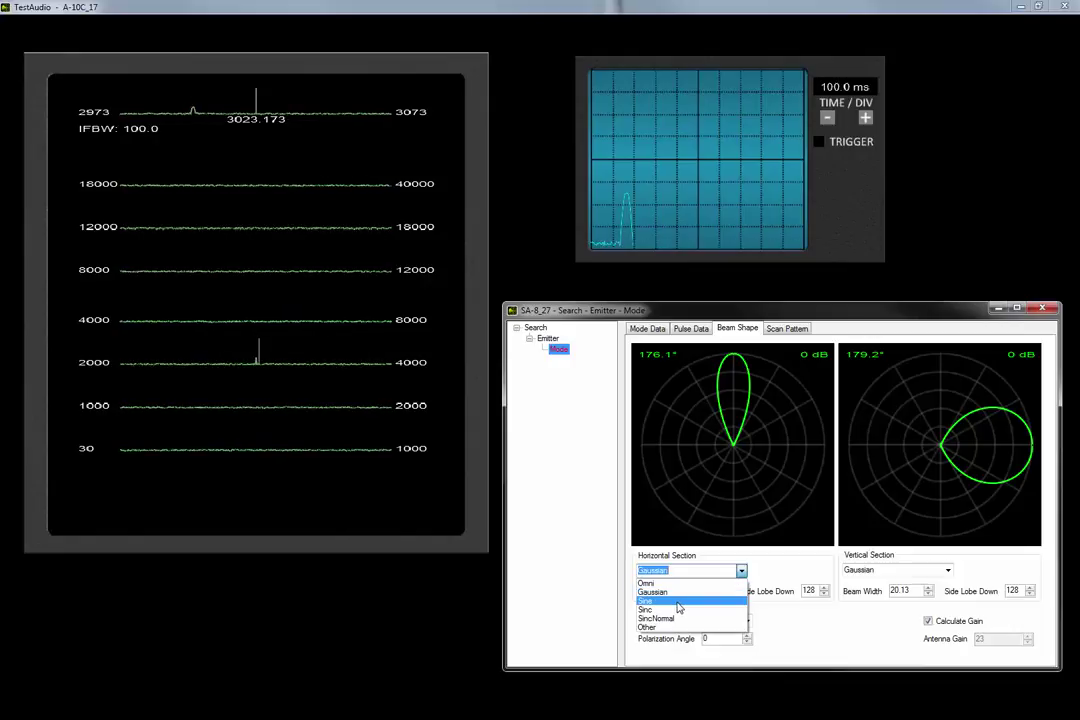
click(679, 609)
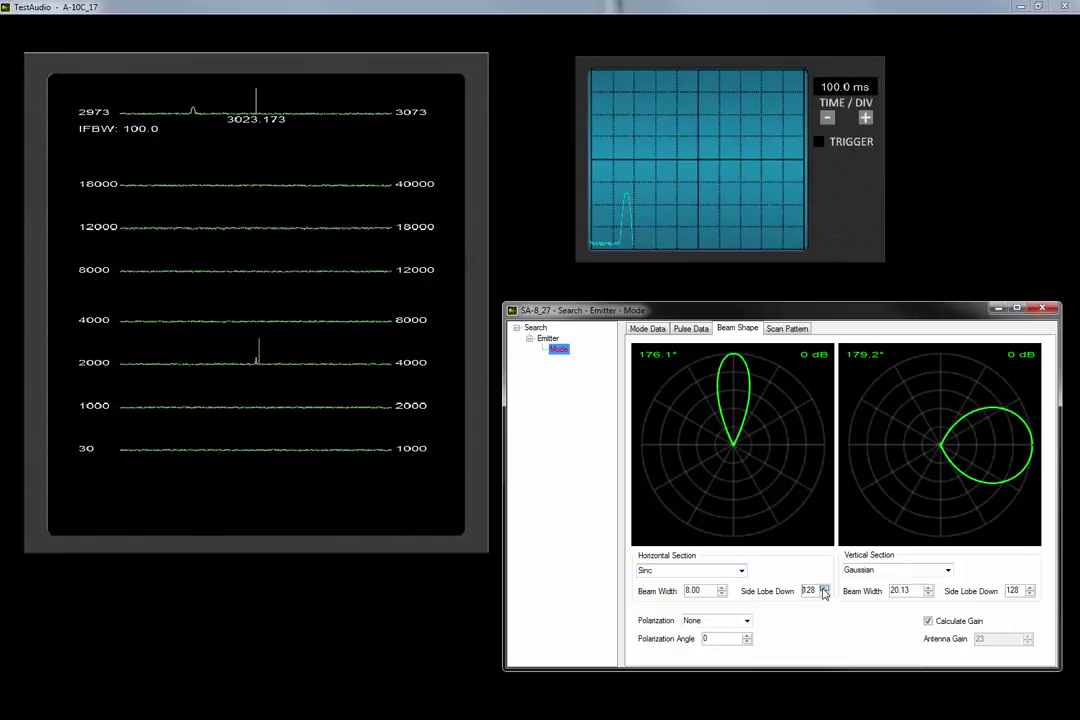
click(823, 594)
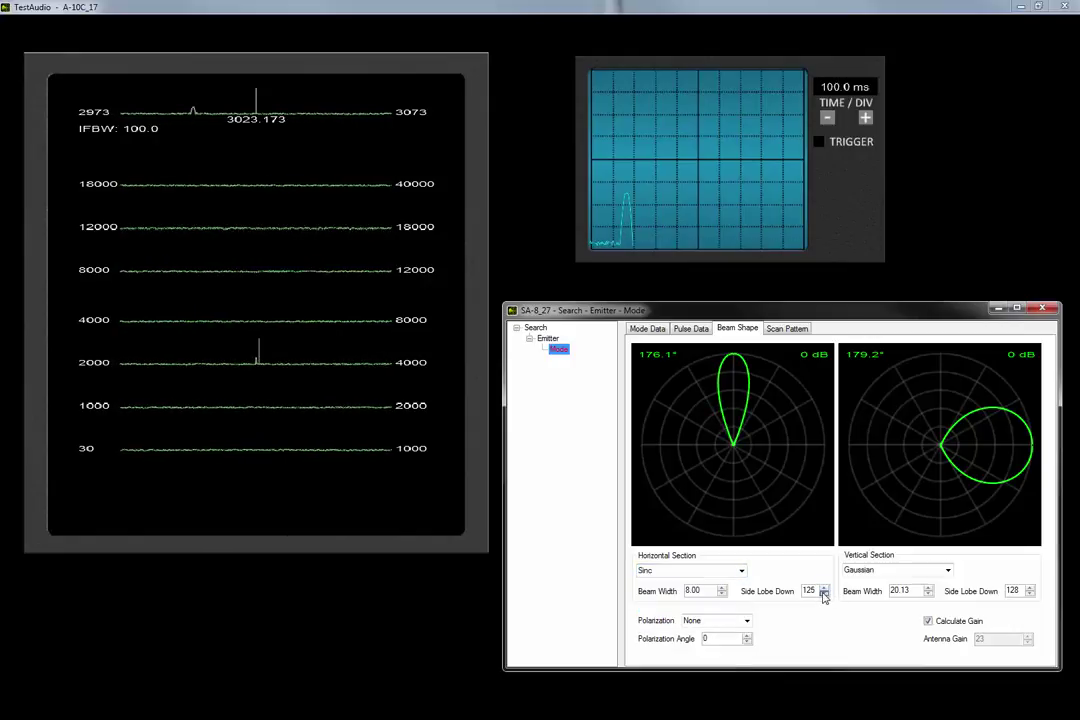
drag(823, 595, 823, 595)
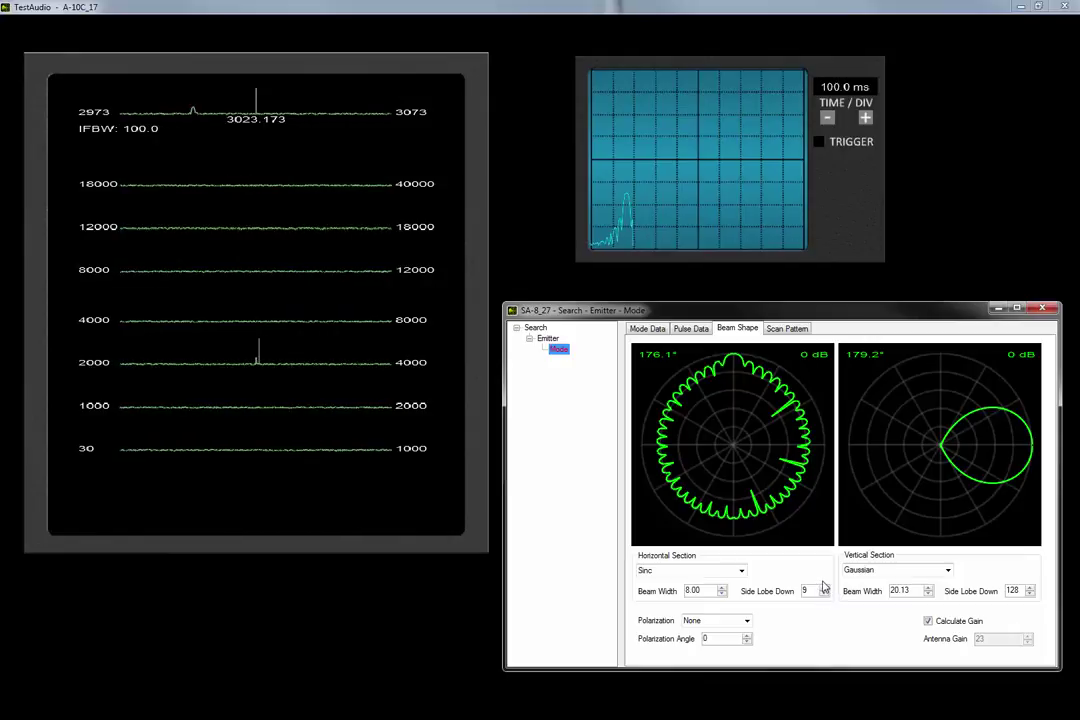
Step: Enter 9 for side-lobe level, then hand-draw custom horizontal and vertical beam lobes
text(9)
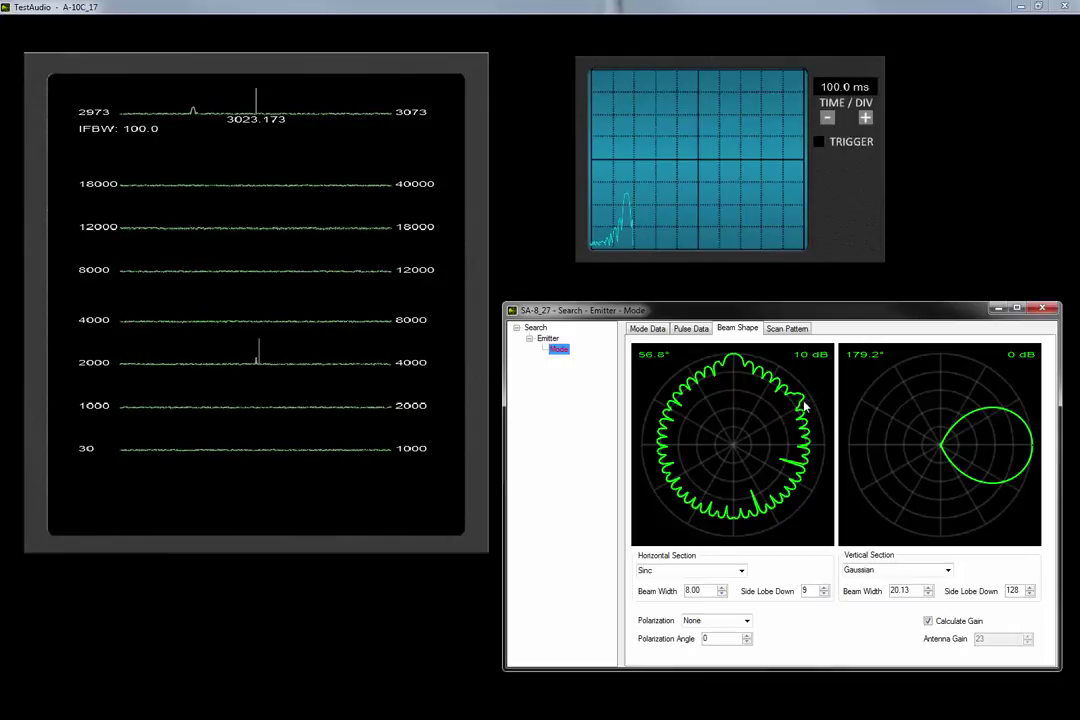
mouse_move(804, 406)
mouse_down()
mouse_move(754, 423)
mouse_move(678, 410)
mouse_up()
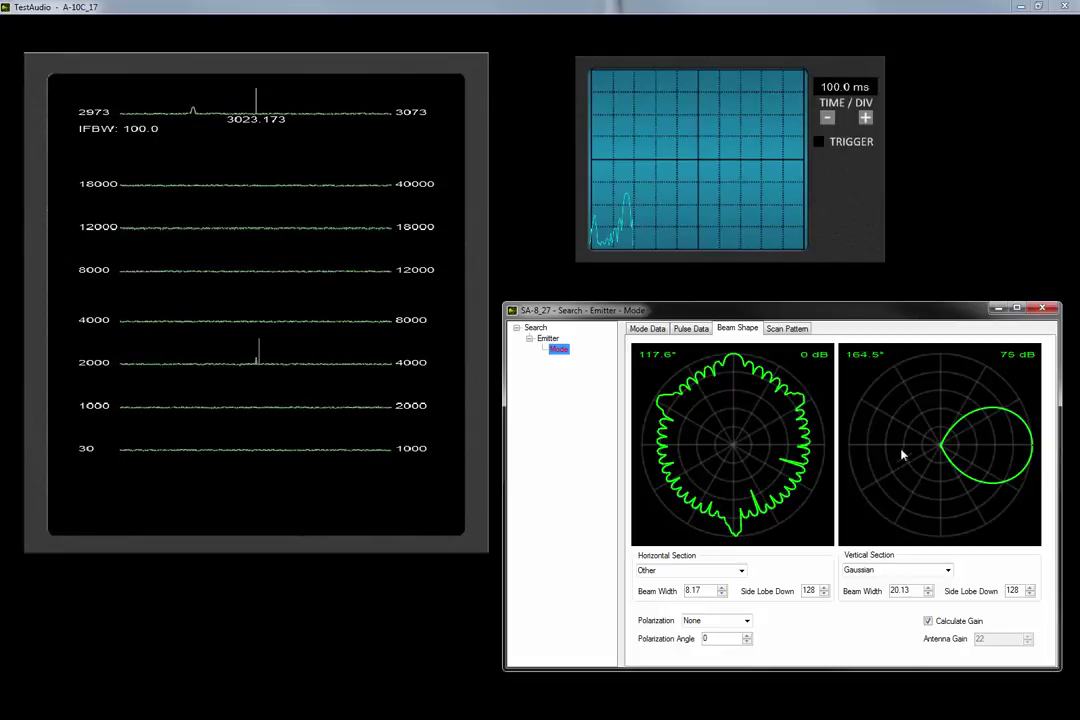
mouse_move(878, 398)
mouse_down()
mouse_move(855, 345)
mouse_move(866, 453)
mouse_up()
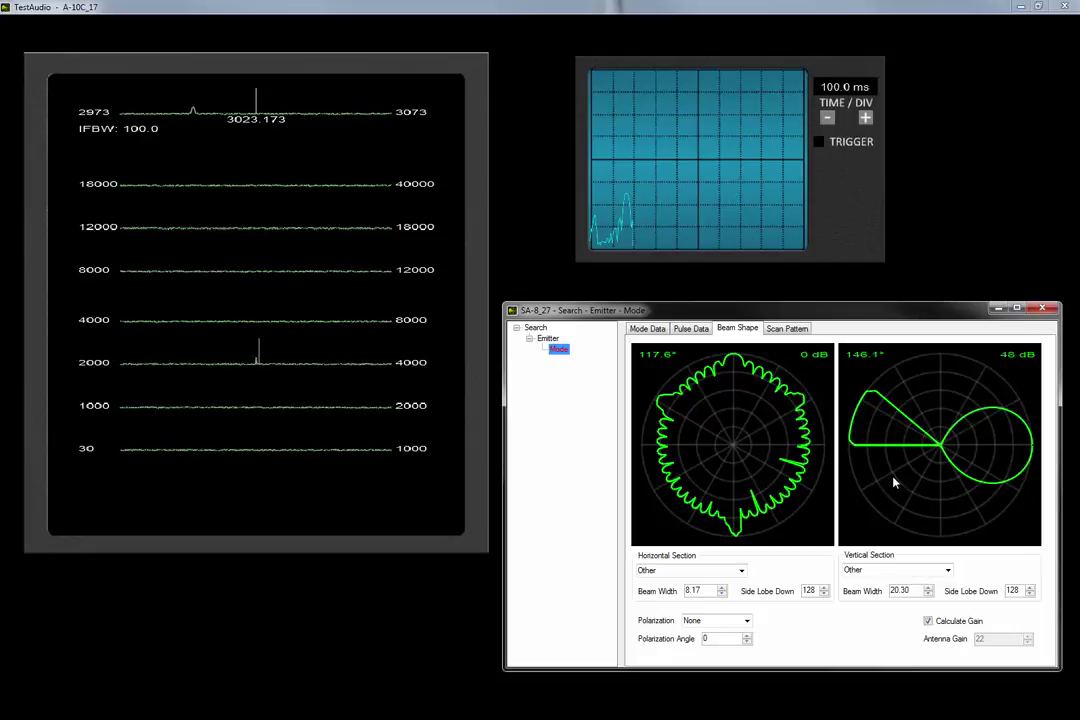
click(691, 329)
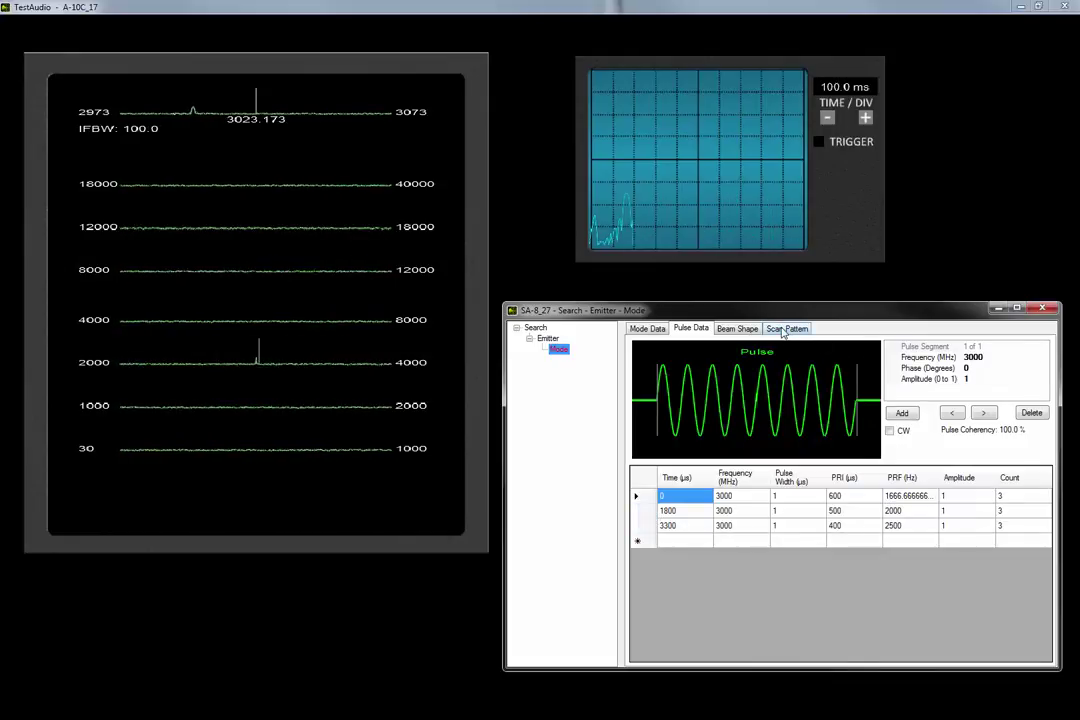
Step: Make the horizontal beam section Gaussian with a beam width of 1
click(758, 330)
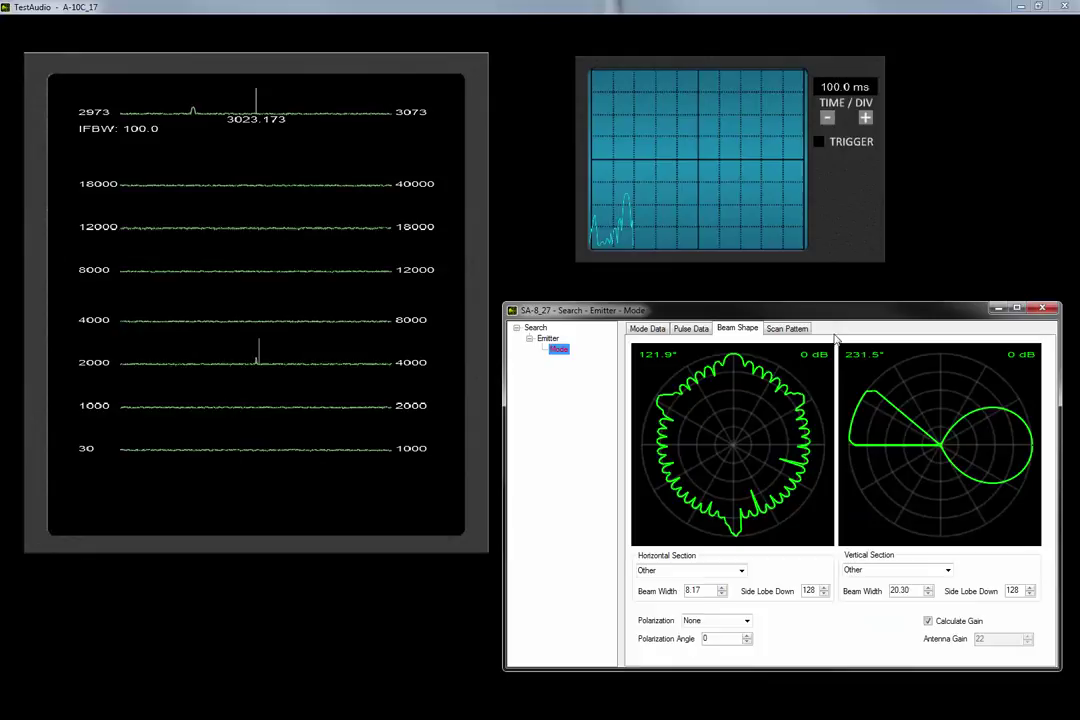
click(741, 571)
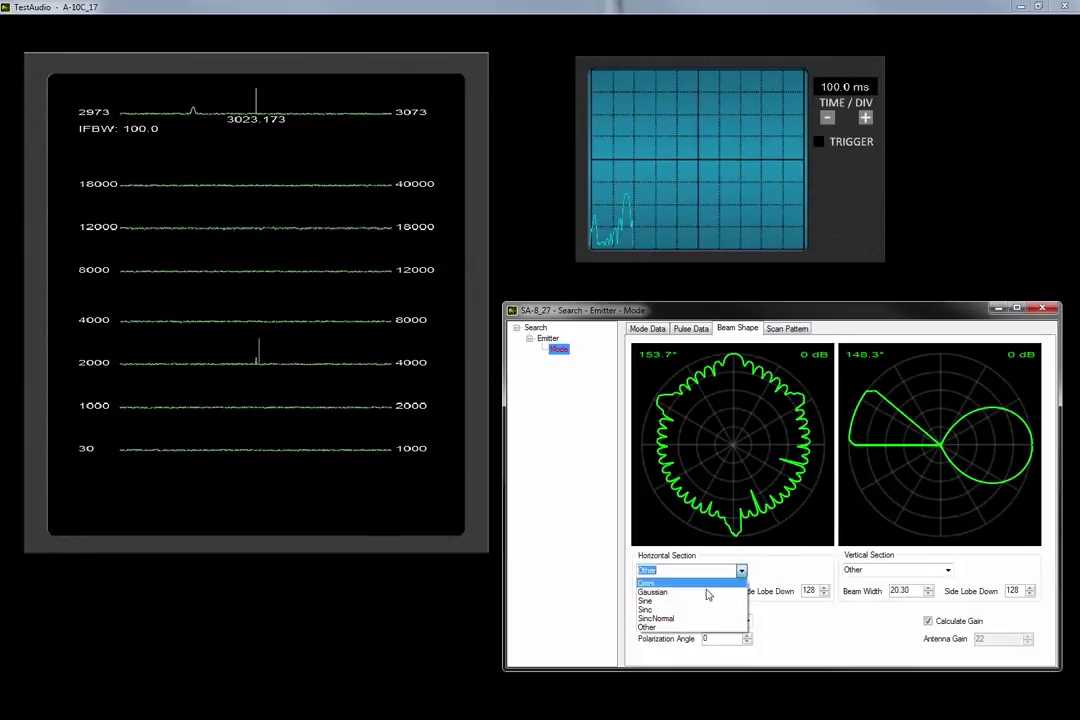
click(672, 587)
double_click(713, 590)
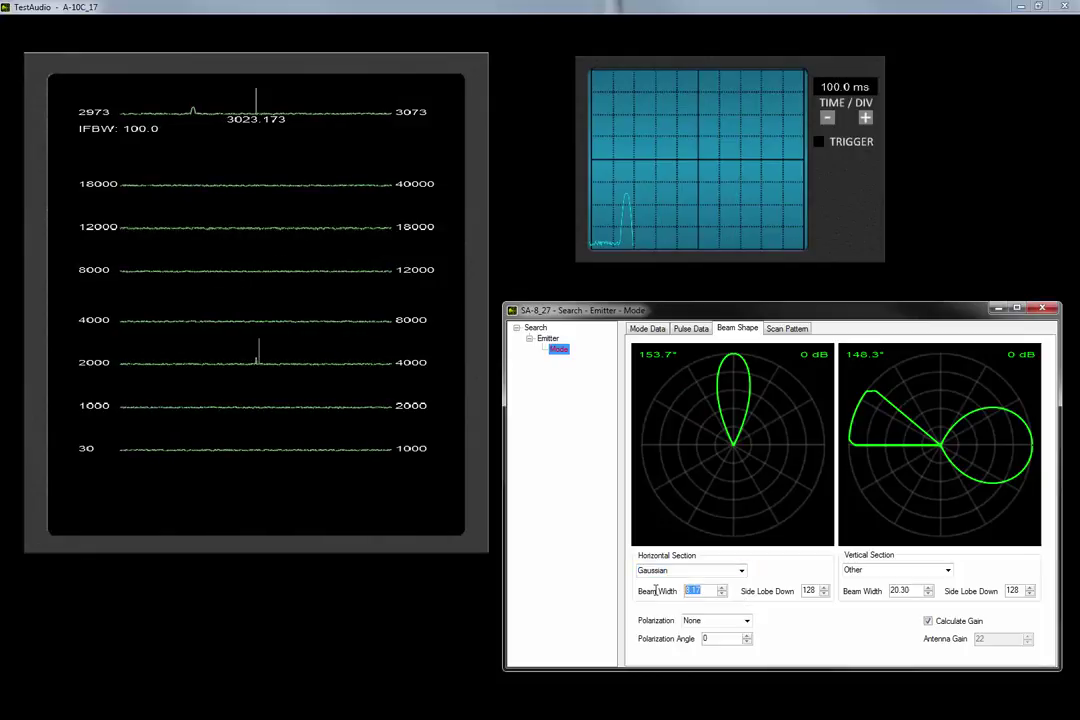
text(1)
click(878, 571)
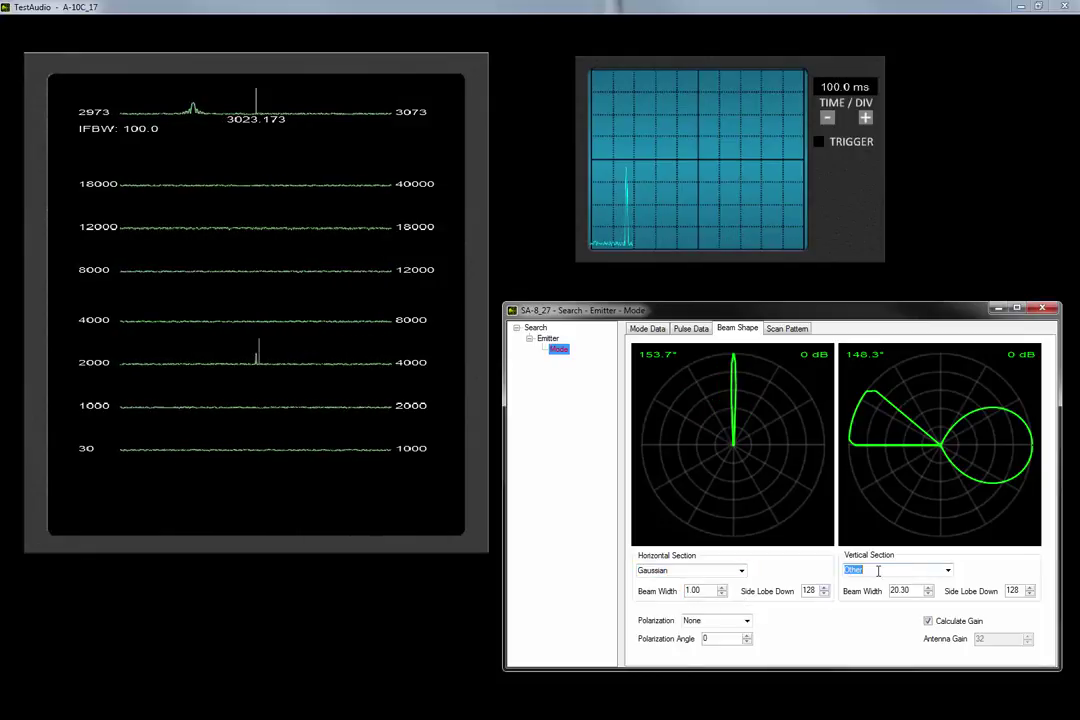
Step: Make the vertical beam section Gaussian with a beam width of 1
click(948, 571)
click(878, 587)
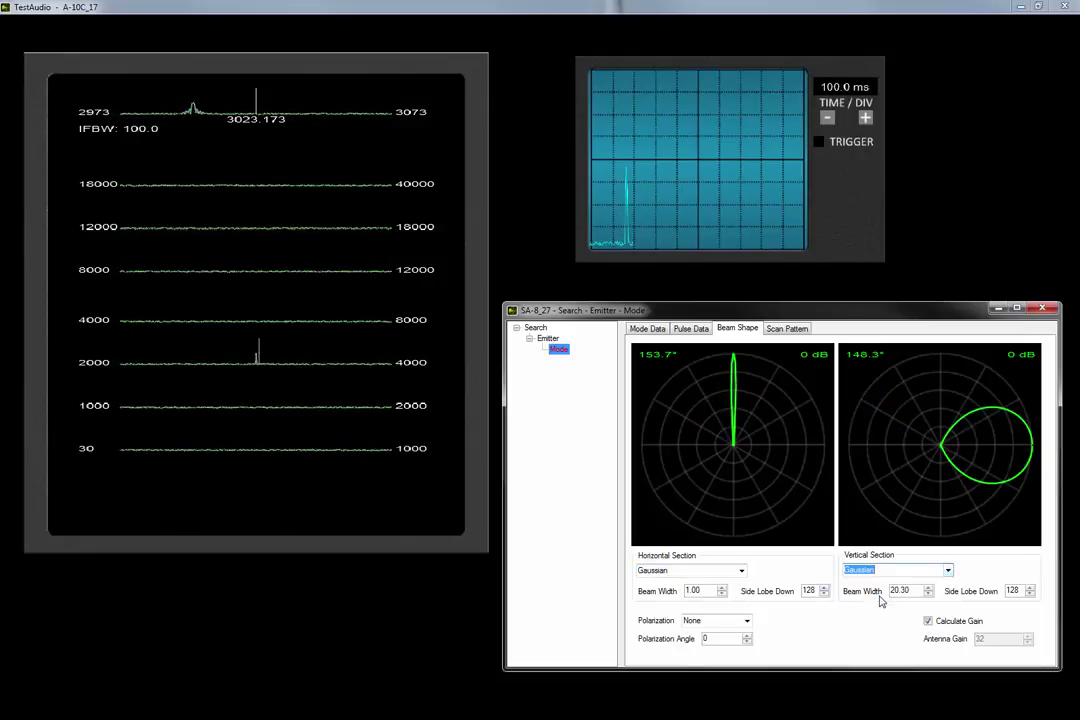
double_click(900, 590)
text(1)
click(880, 570)
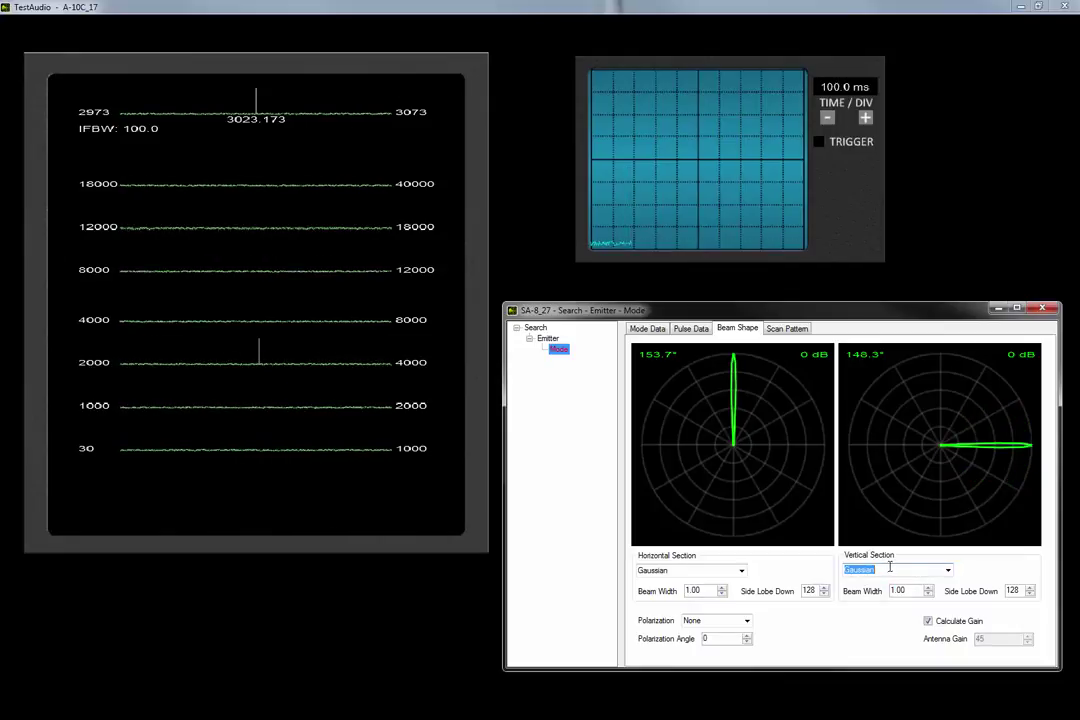
Step: Create and apply a new Conical scan pattern for the mode
click(786, 328)
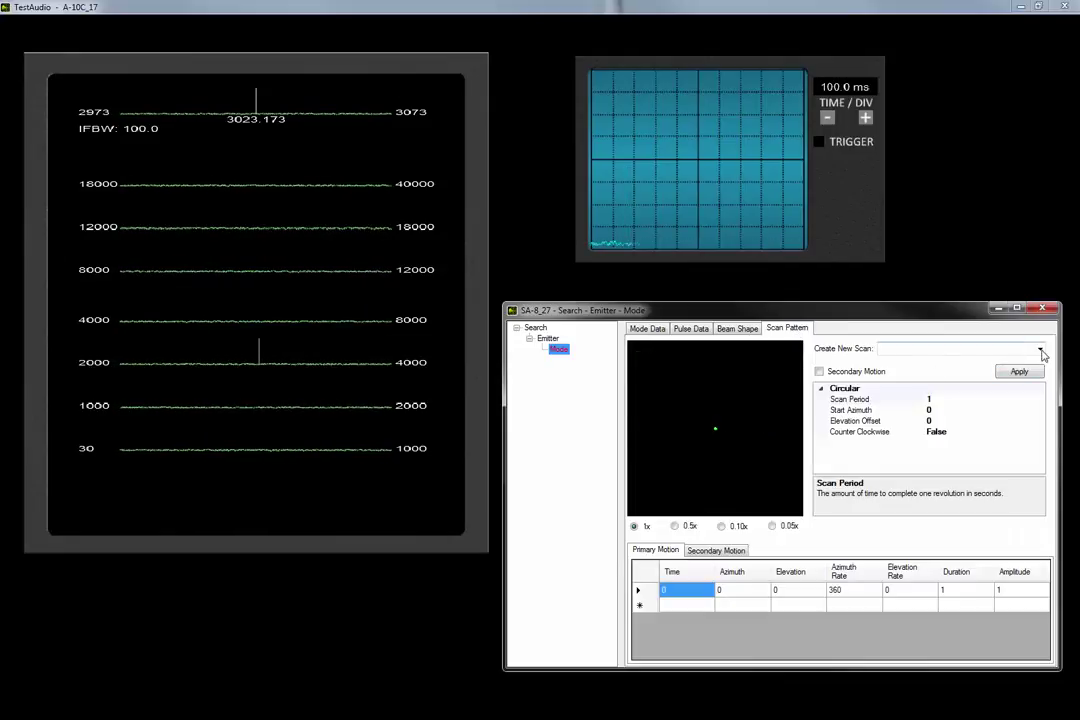
click(1020, 349)
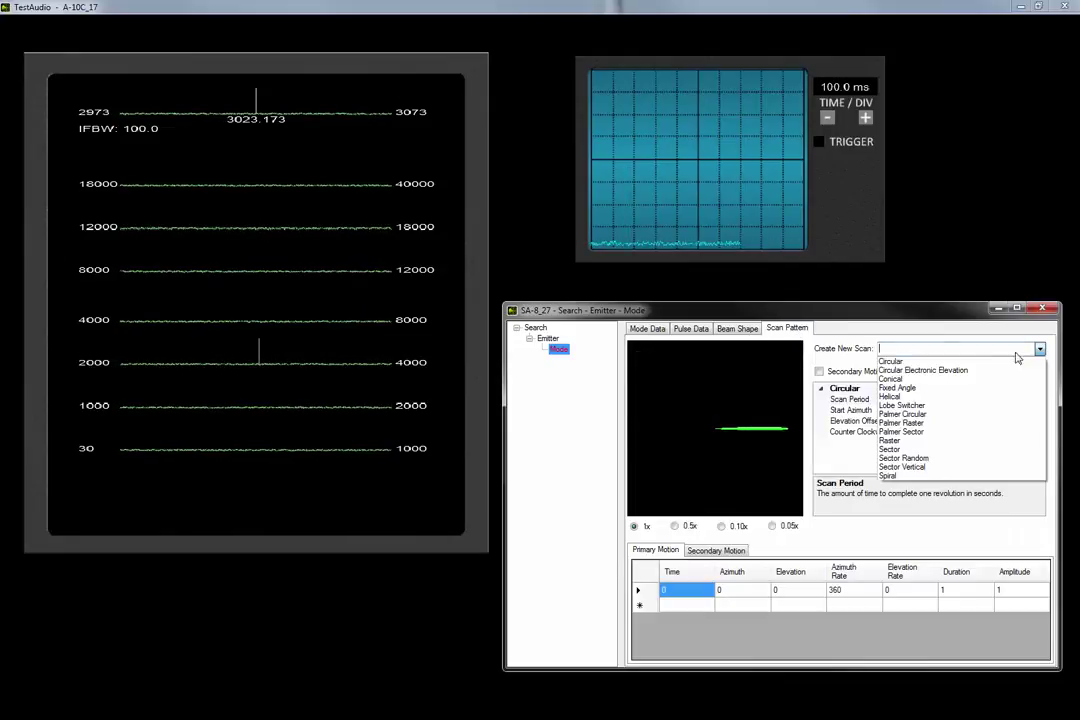
click(898, 379)
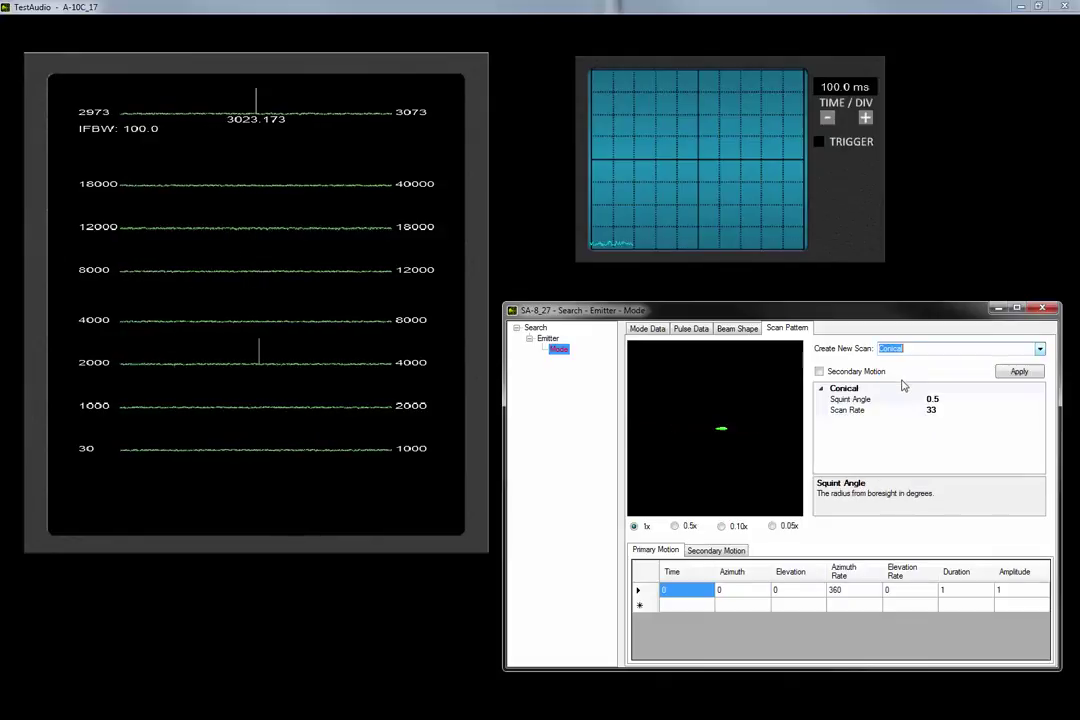
click(1016, 373)
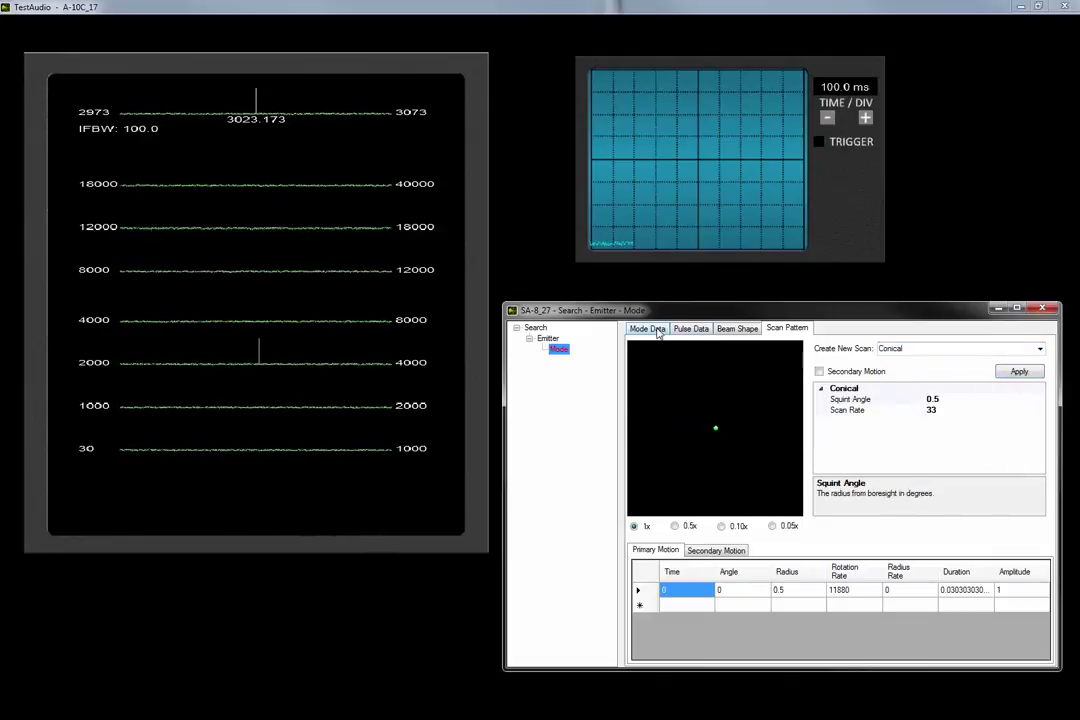
Step: Clear the emitter track row's Ignore Az. and Ignore El. Track options, then view the beam shapes
click(548, 338)
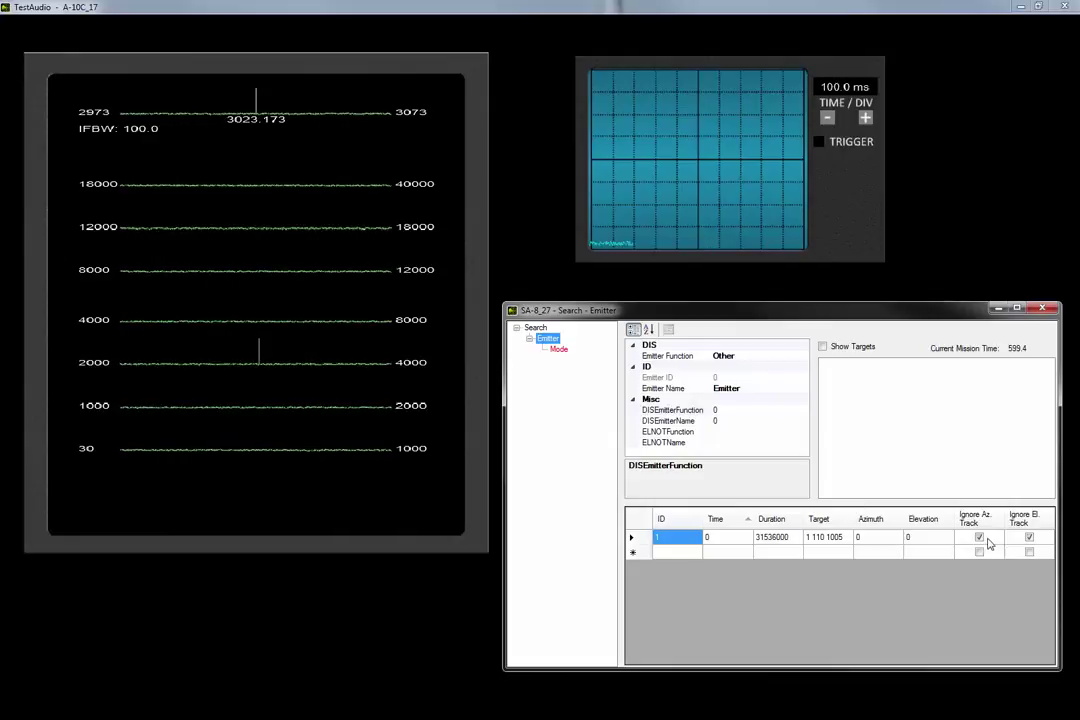
click(980, 537)
click(1029, 537)
click(632, 537)
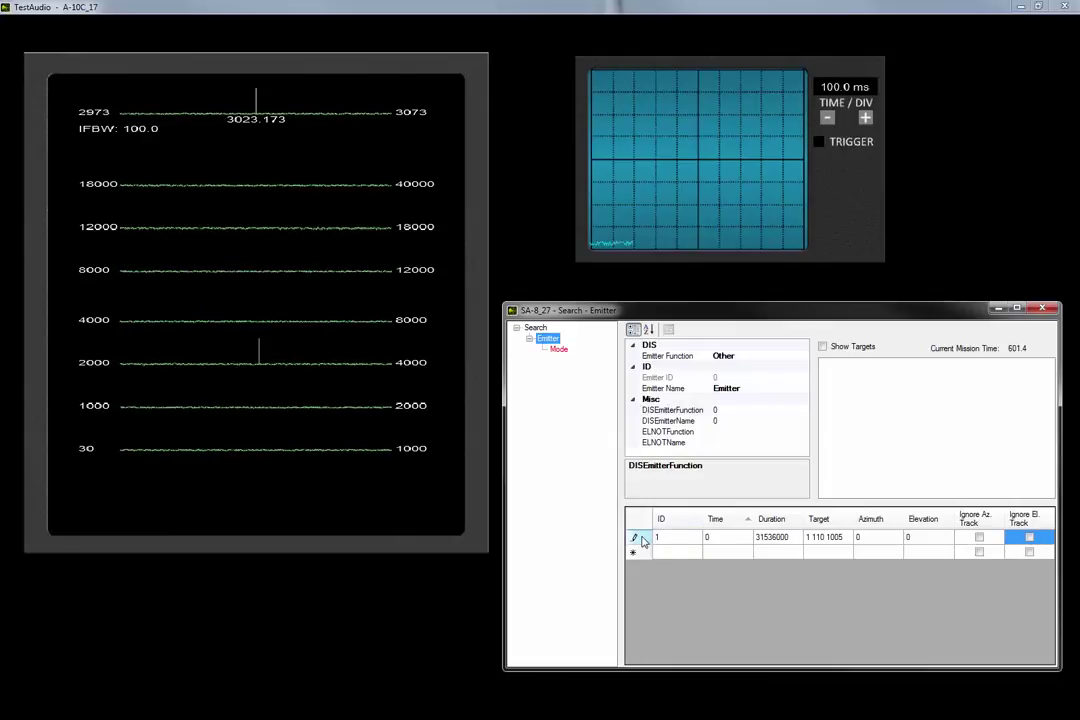
click(558, 349)
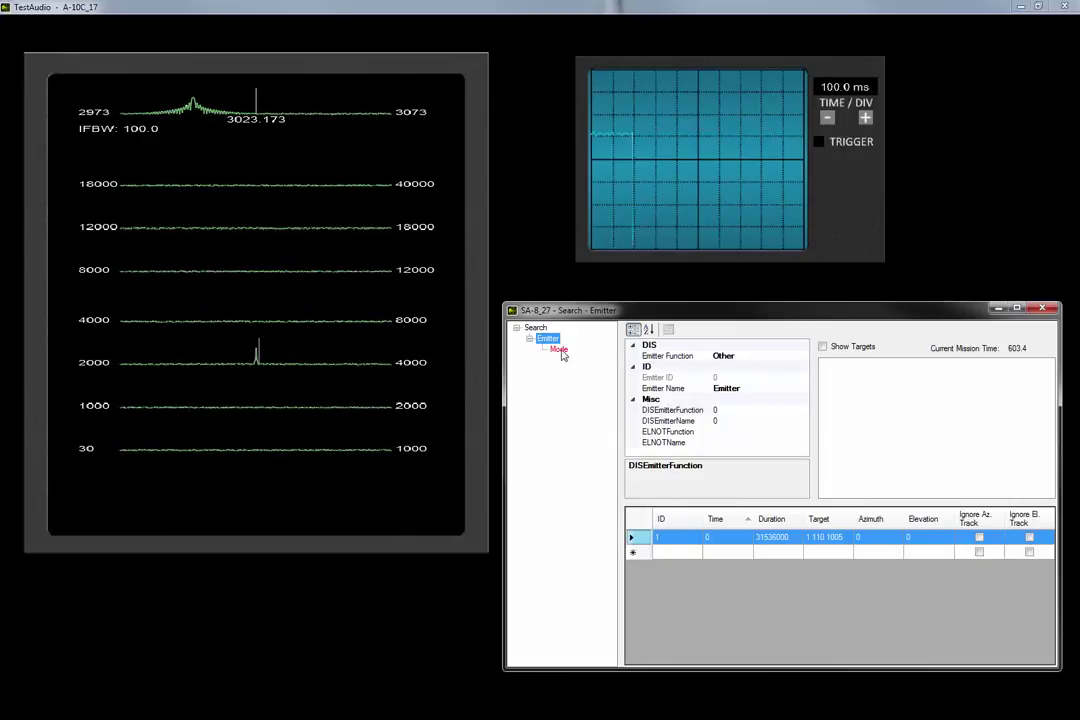
click(737, 330)
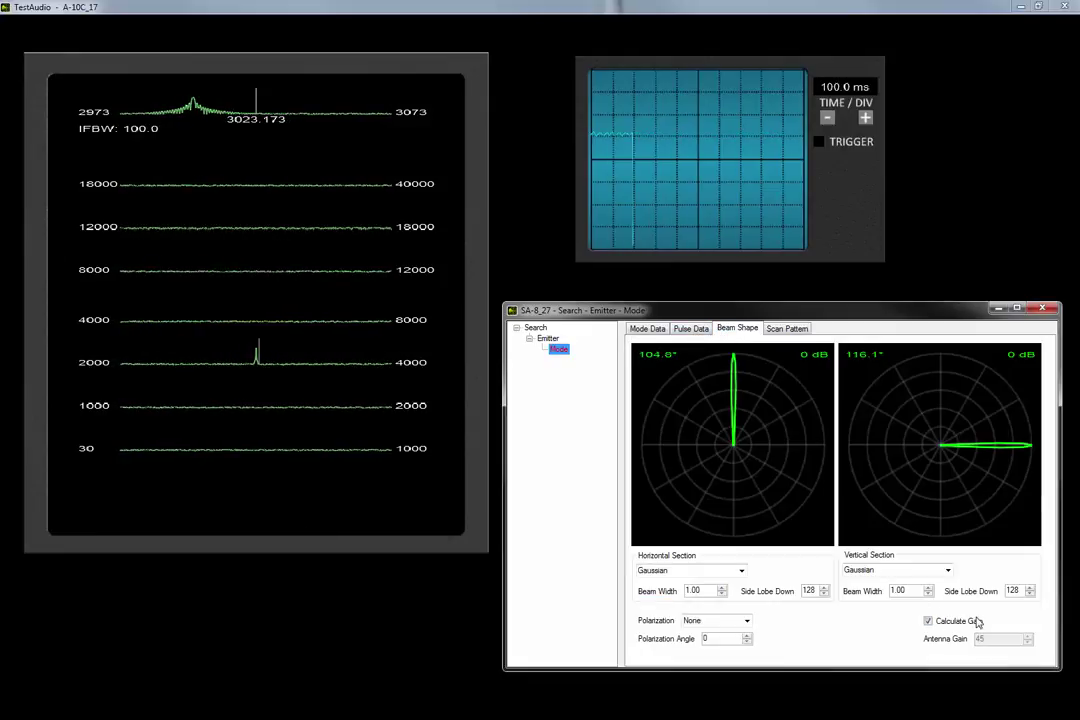
Step: Turn off gain calculation, fix antenna gain at 20, and set the scope to 10.0 ms/div
click(928, 621)
double_click(982, 640)
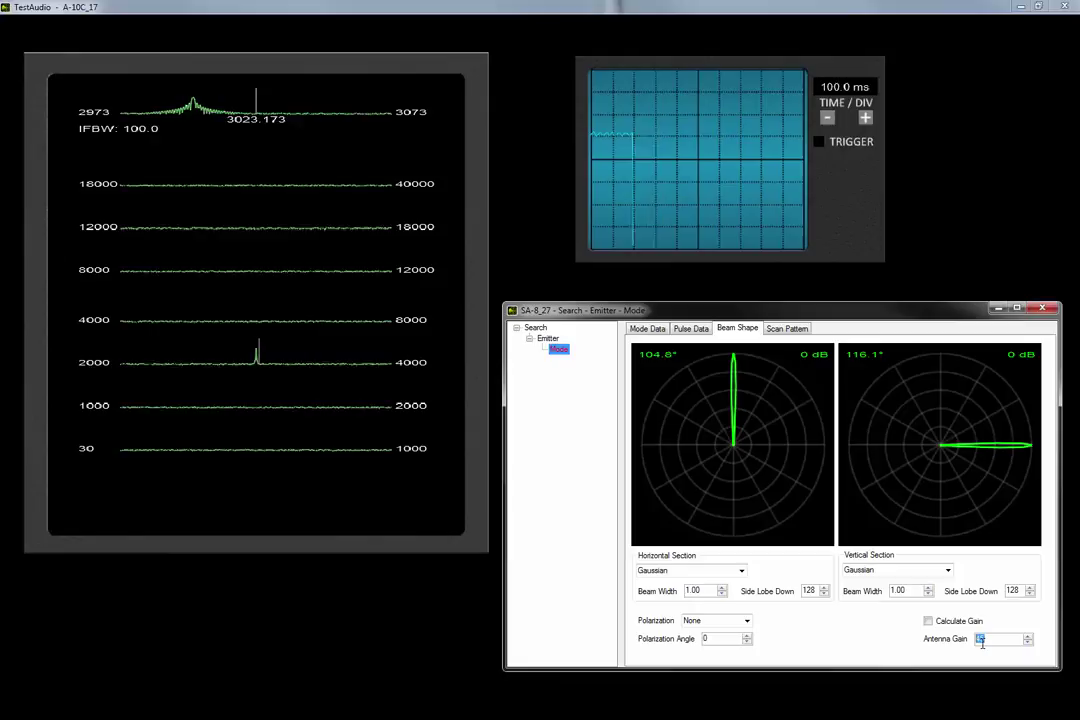
text(20)
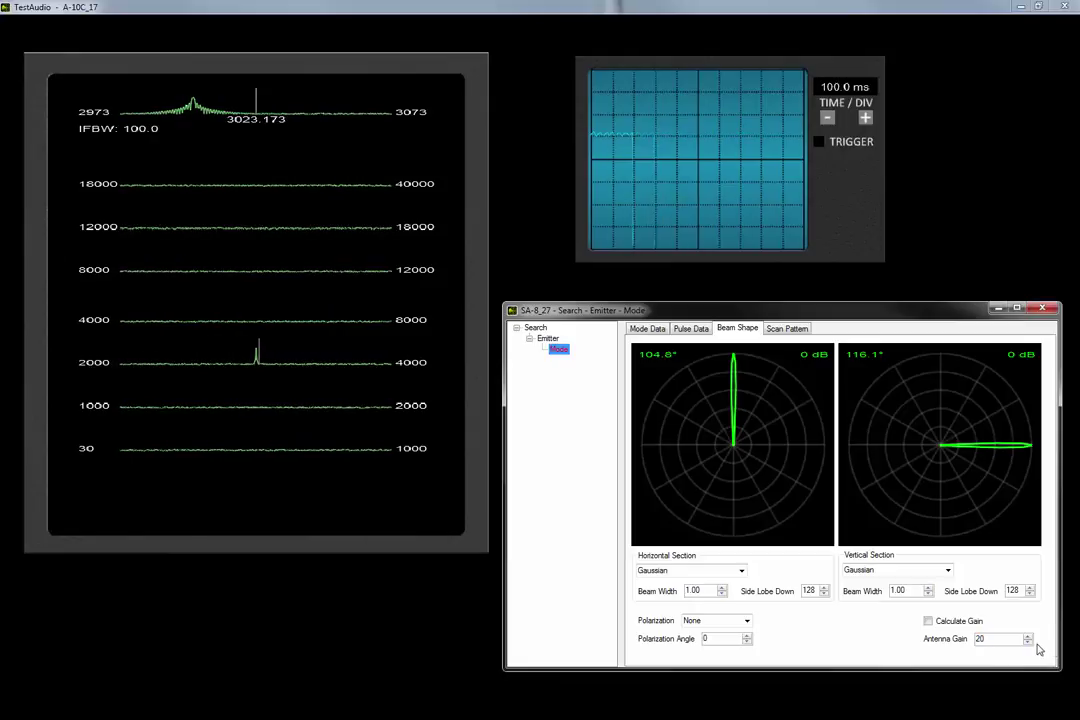
double_click(972, 642)
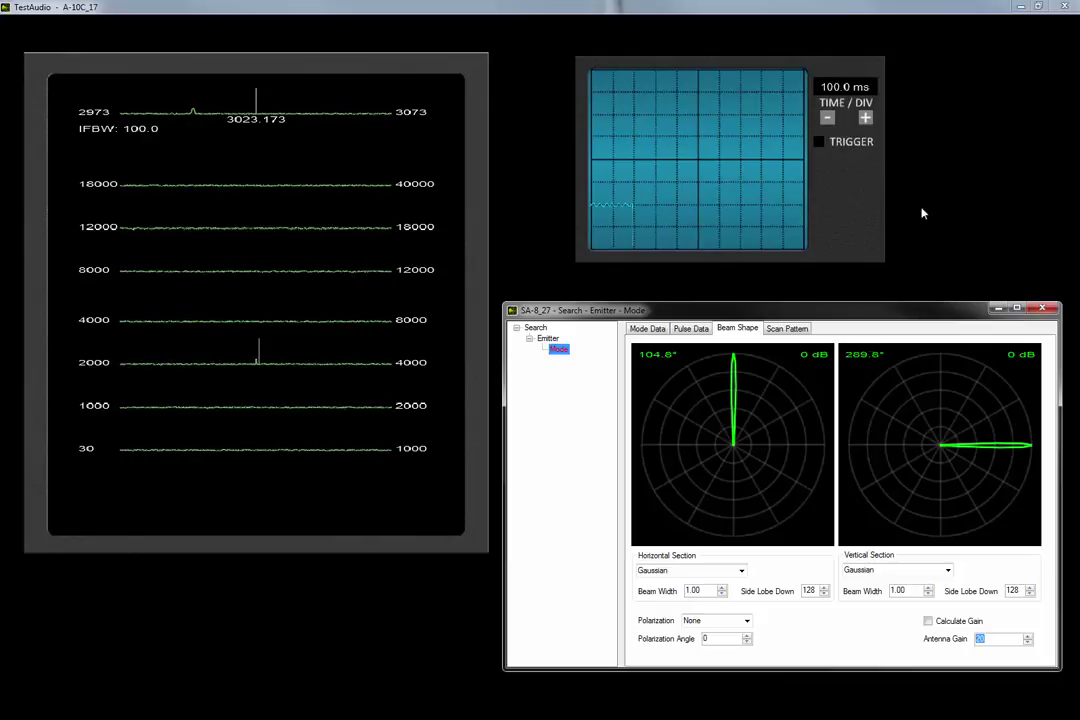
click(829, 119)
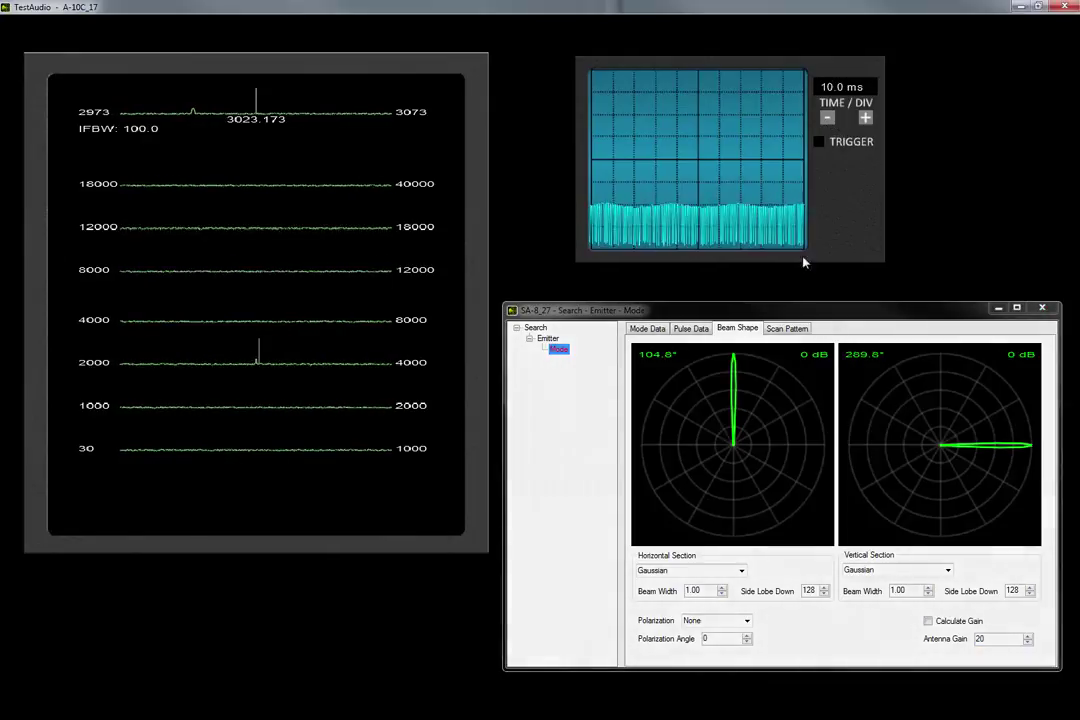
click(690, 328)
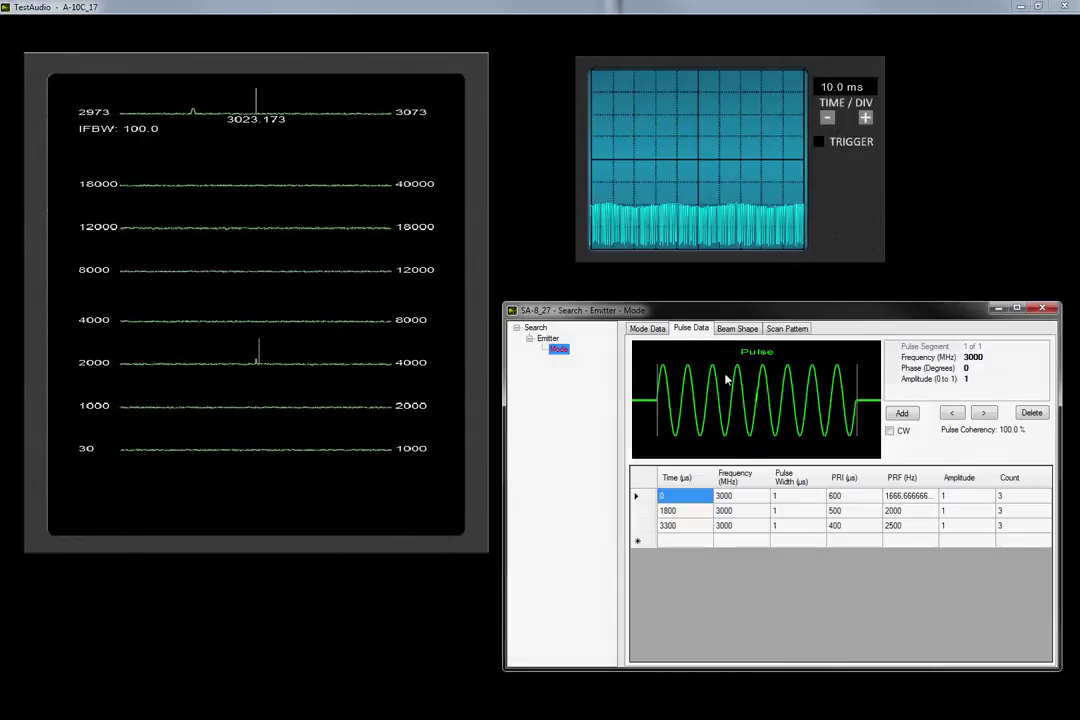
Step: Delete the 3300 and 1800 pulse rows from the table
click(644, 526)
key(Delete)
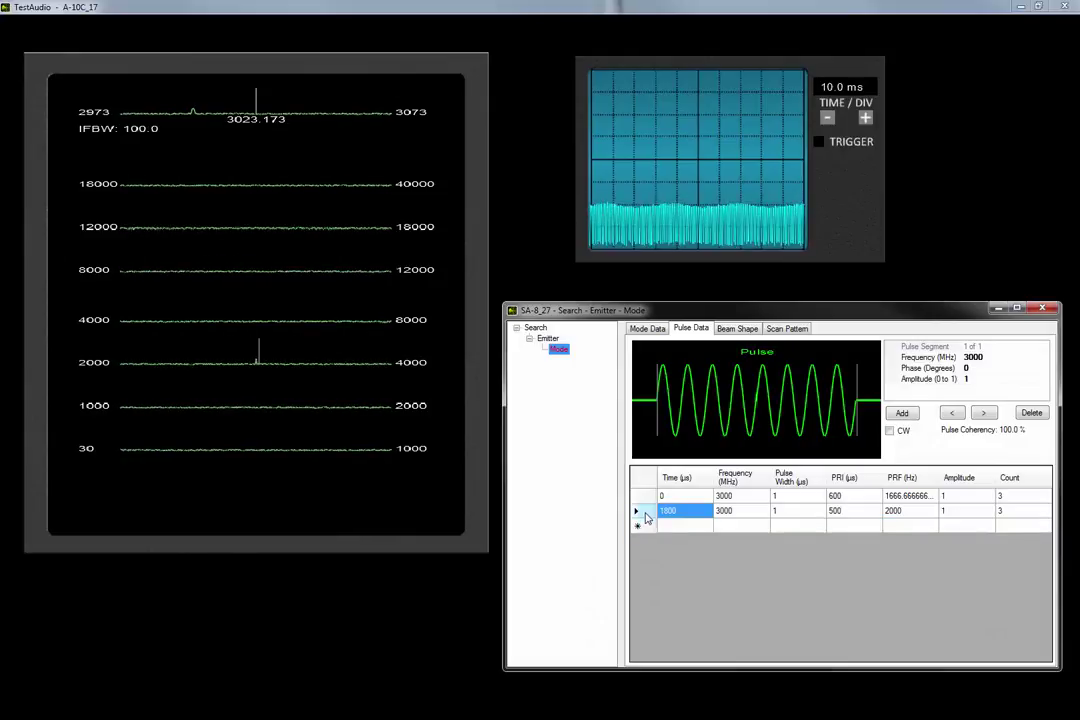
click(637, 511)
key(Delete)
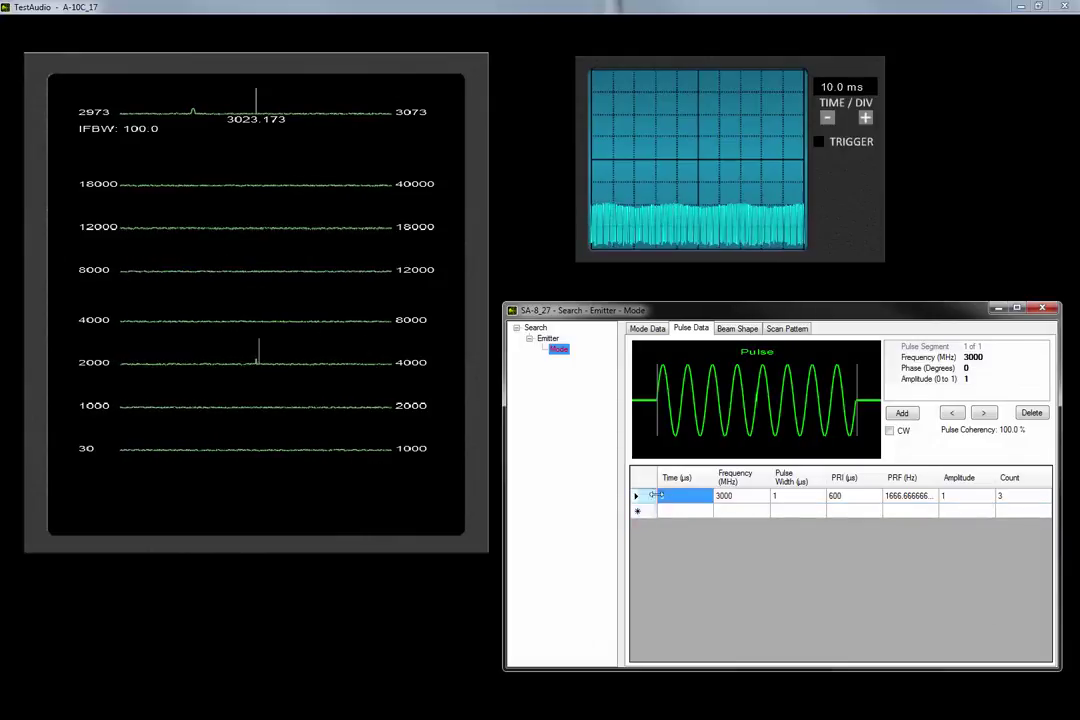
Step: Set the remaining row's PRI to 444 µs (PRF ≈2252 Hz) and check the scope at 10.0 ms/div
click(840, 497)
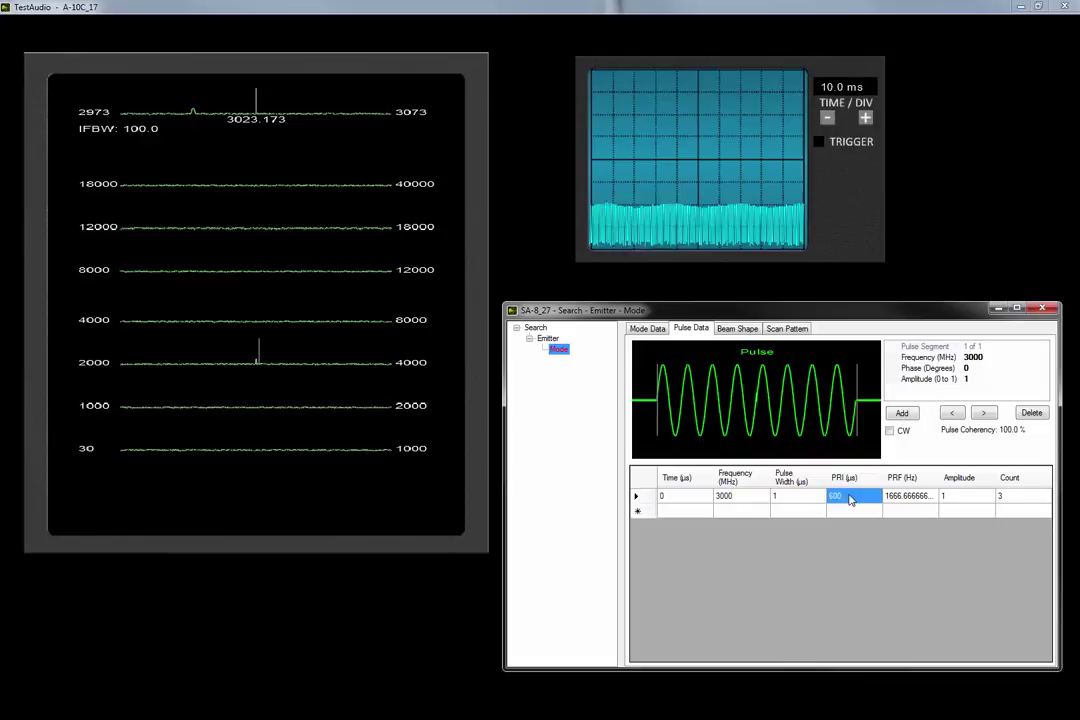
text(100)
click(637, 496)
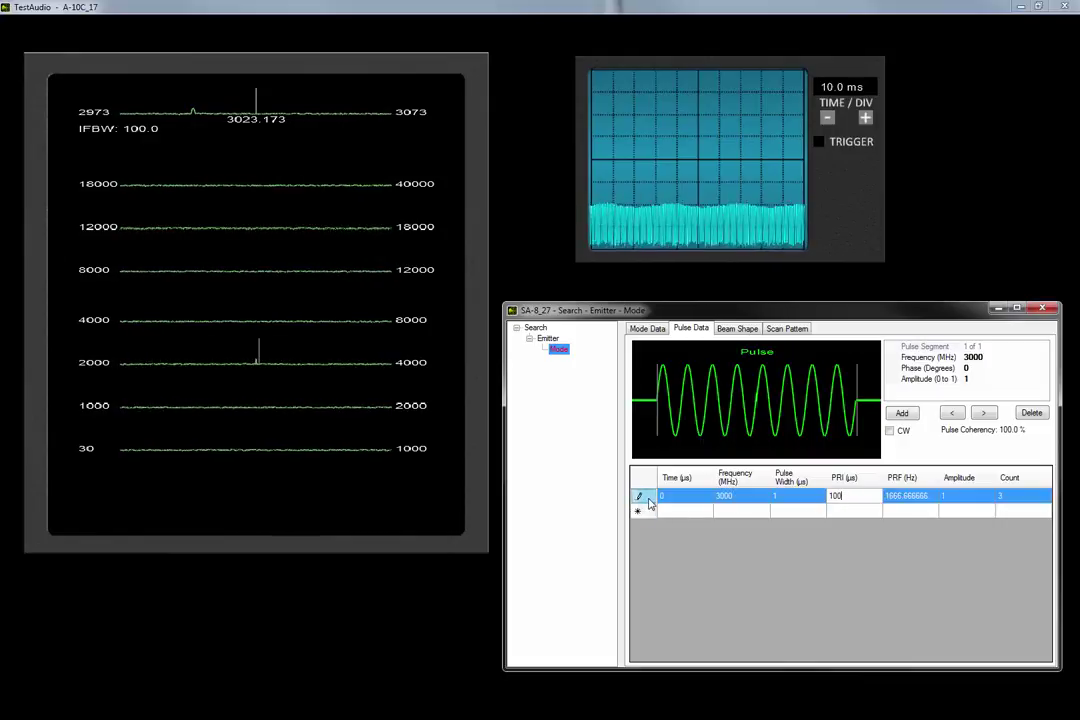
click(850, 498)
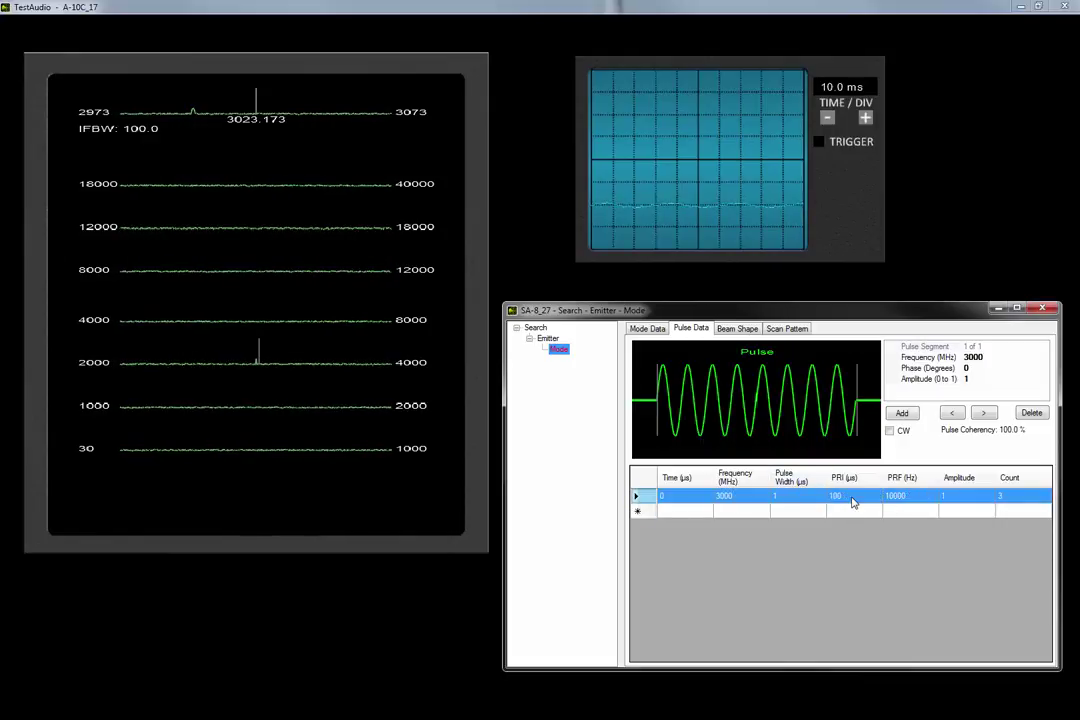
click(852, 497)
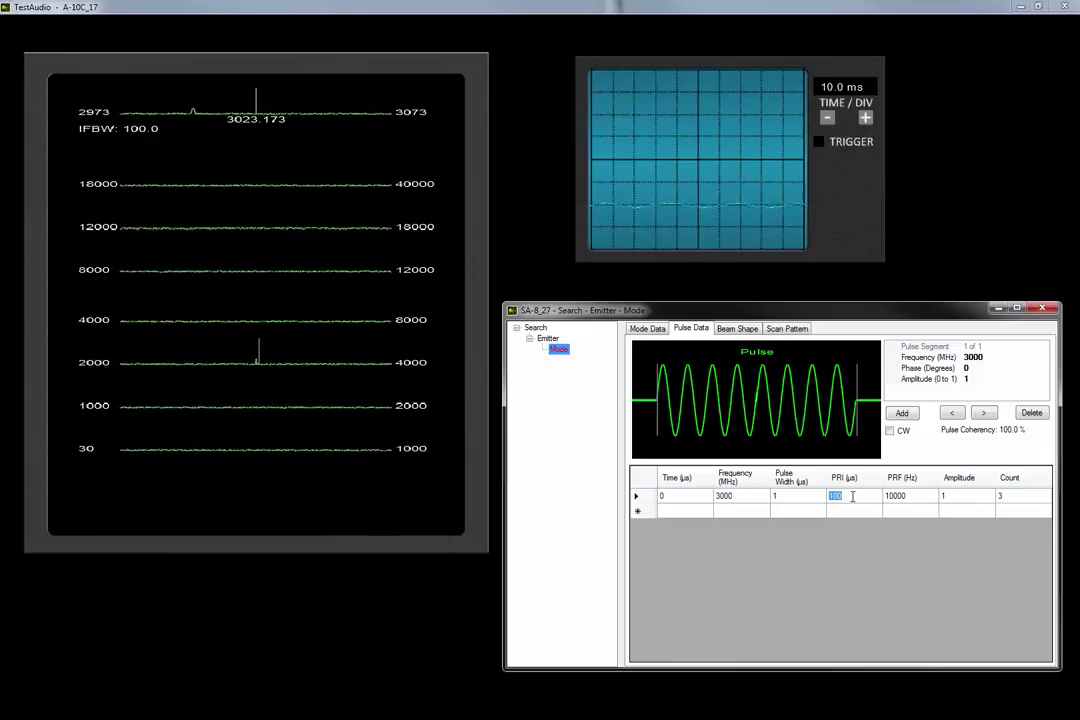
text(444)
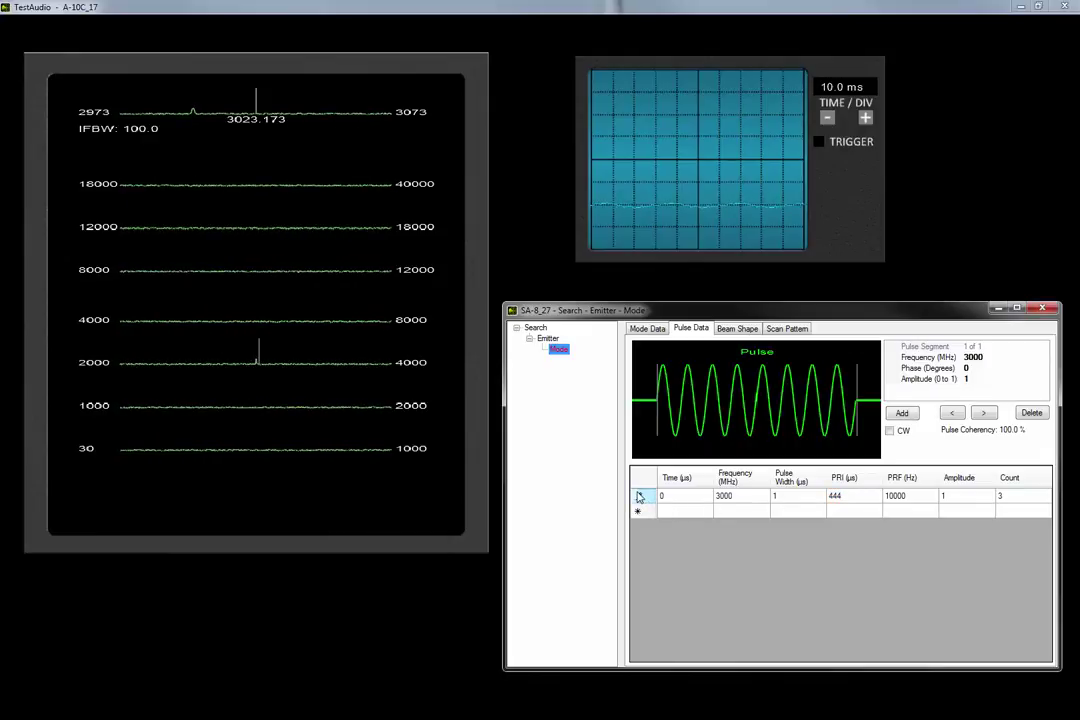
click(640, 497)
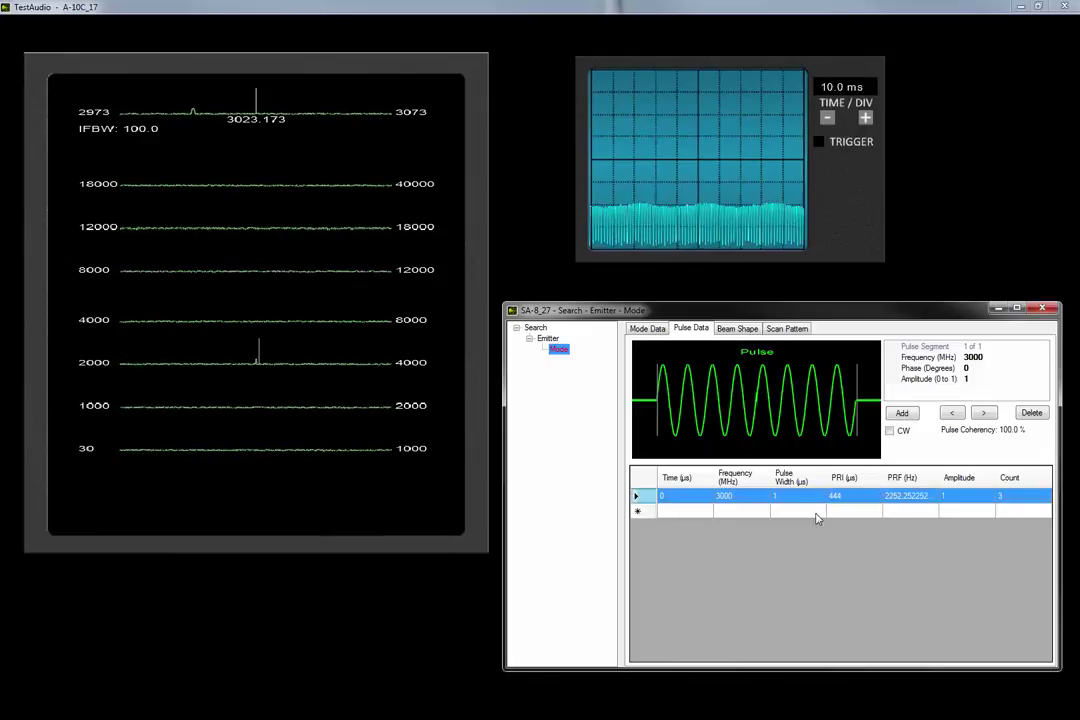
click(866, 118)
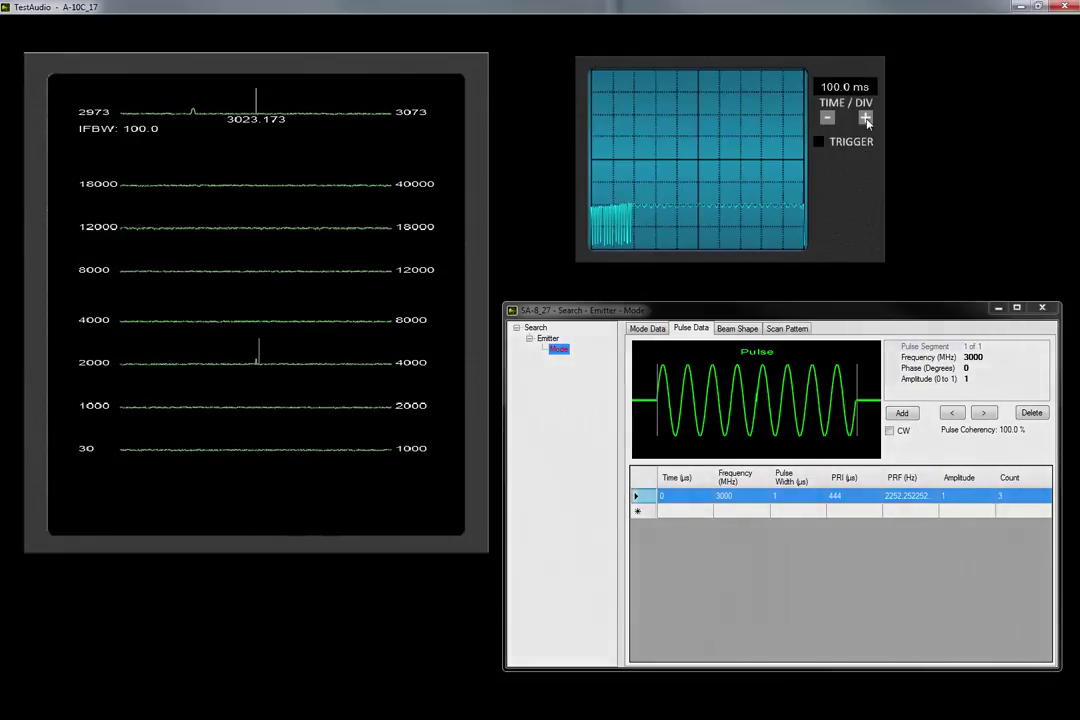
click(827, 118)
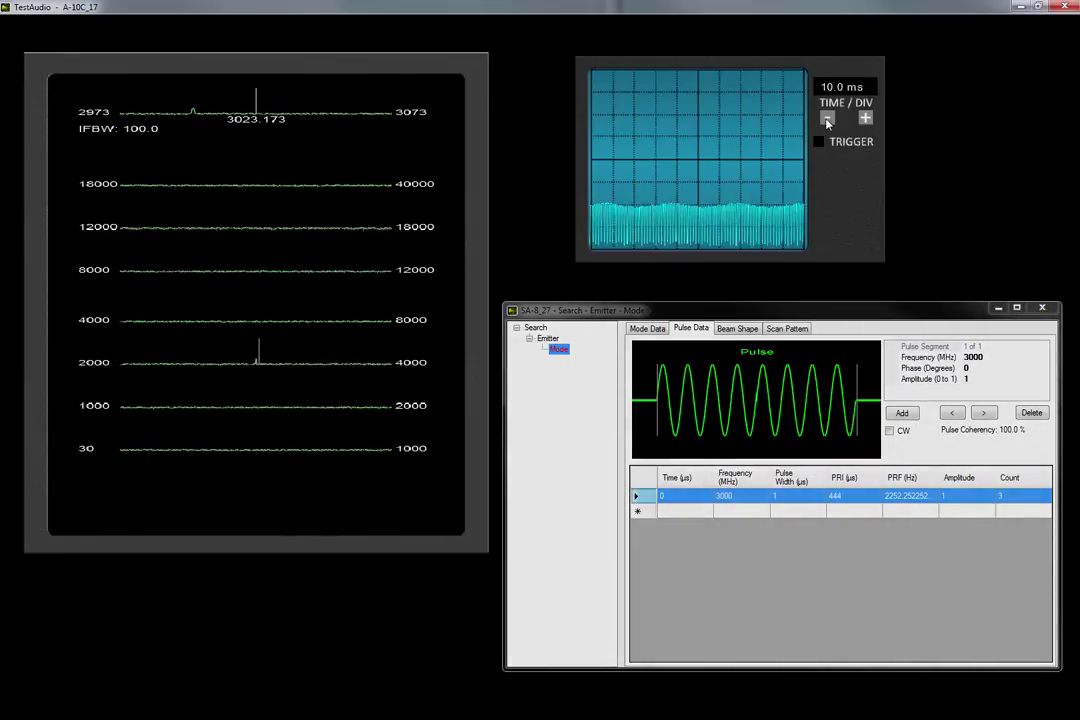
Step: Apply a Raster scan to the emitter mode: width 45, scan rate 1, 4 bars, bar separation 1
click(772, 331)
click(1015, 348)
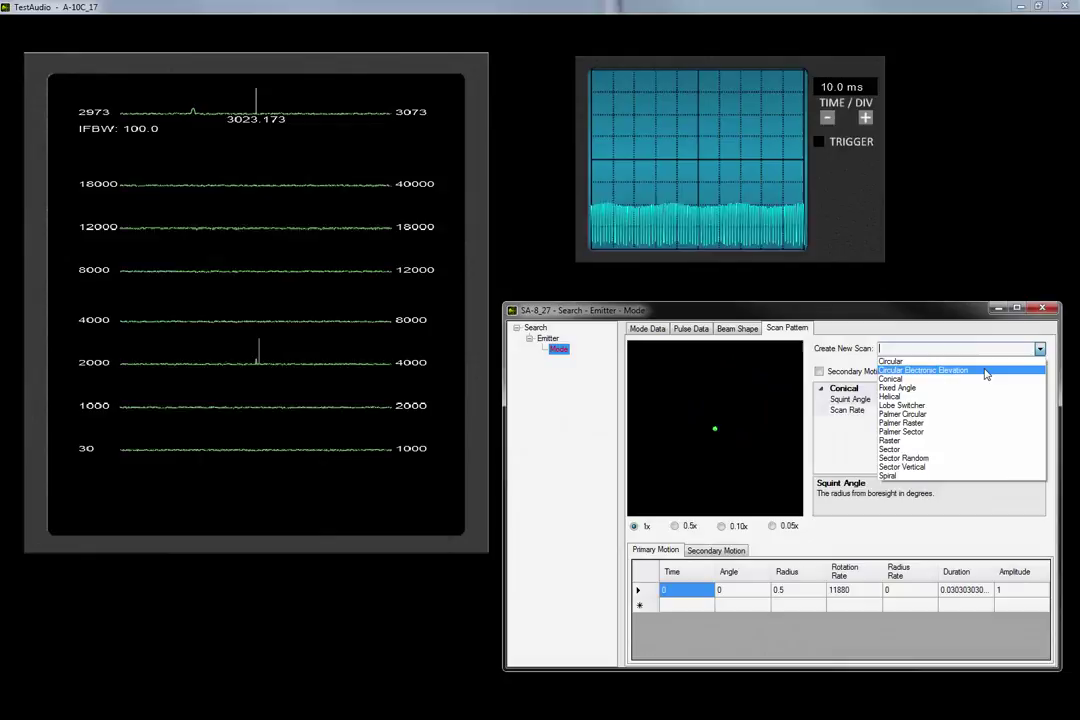
click(985, 422)
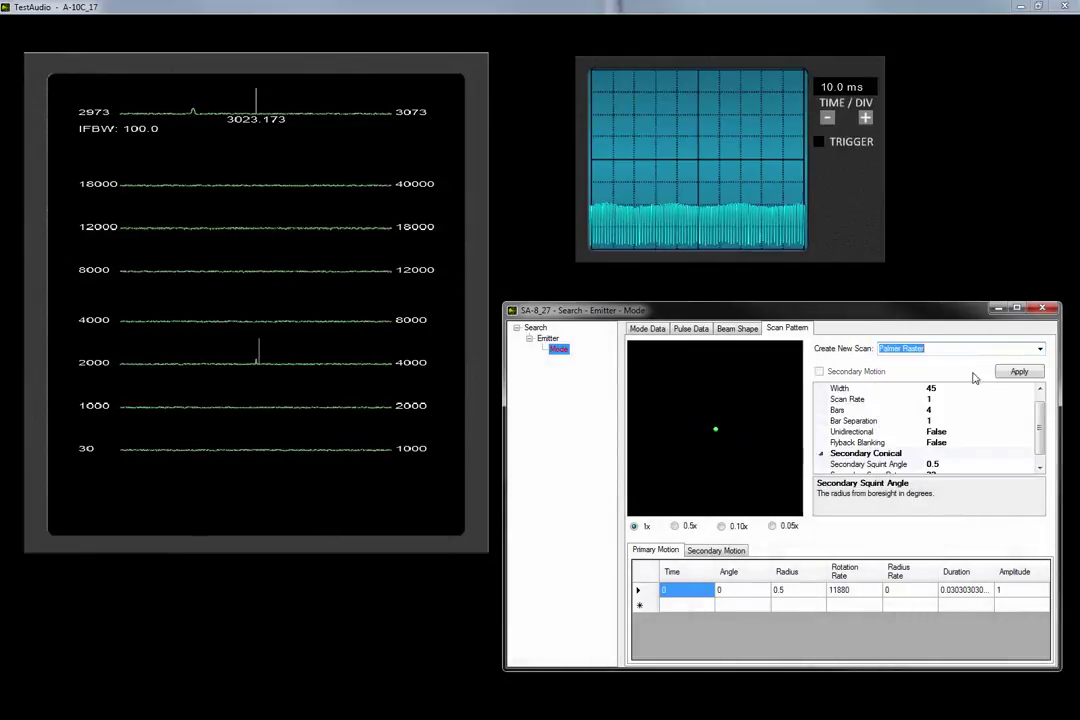
click(1010, 348)
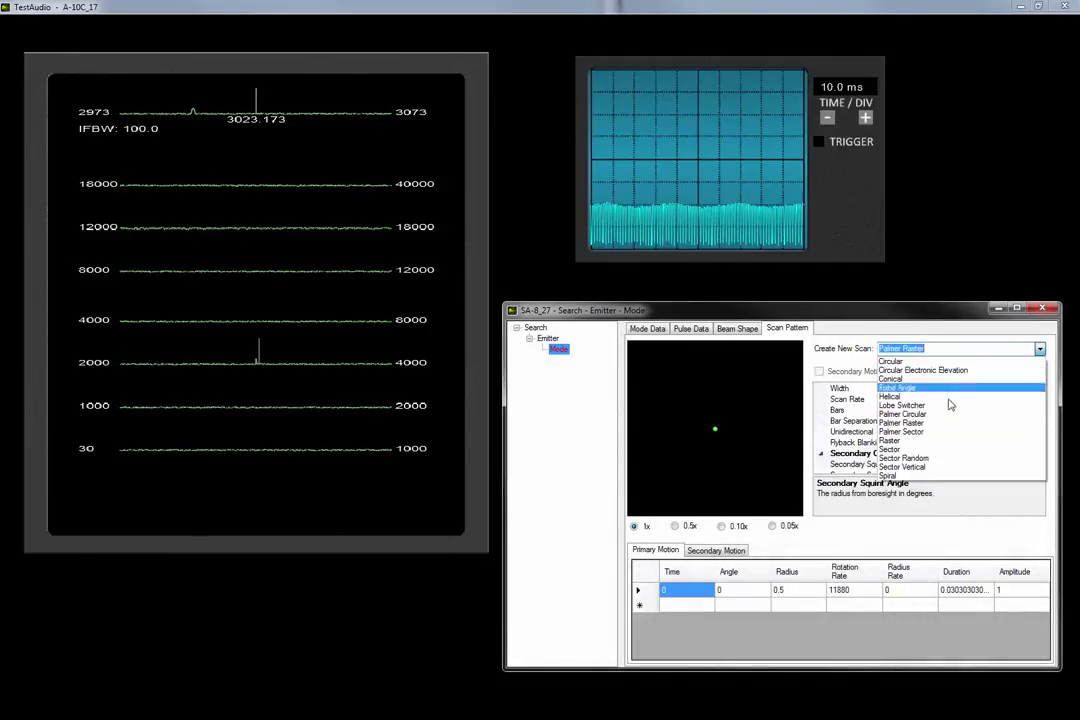
click(908, 442)
click(1017, 372)
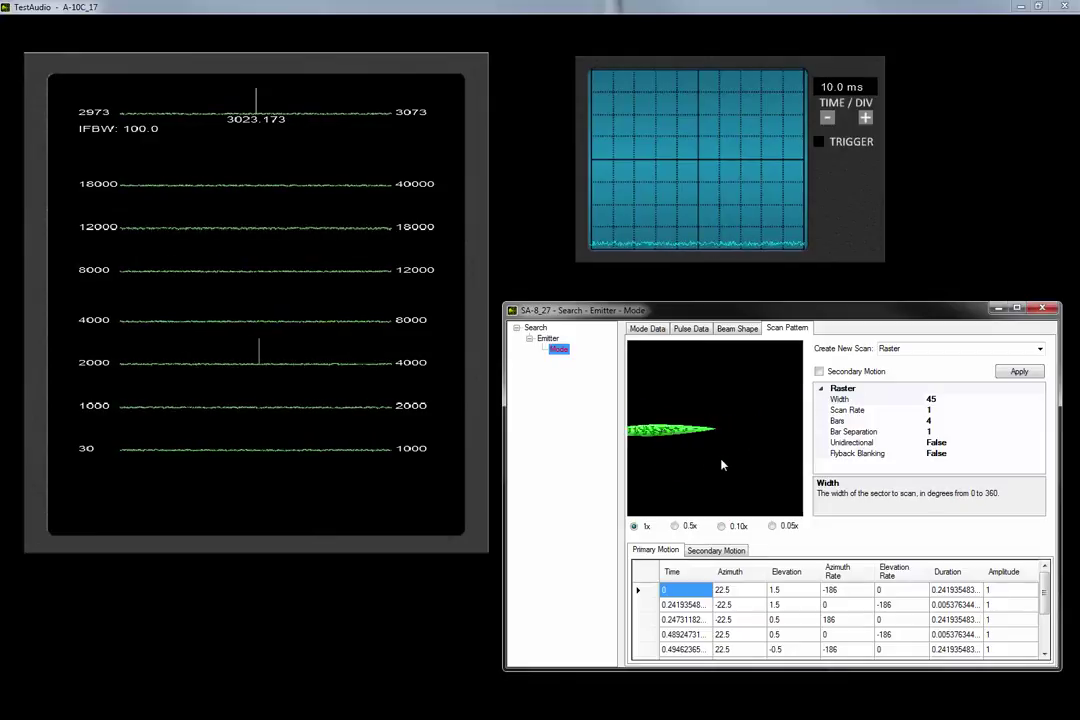
click(1040, 350)
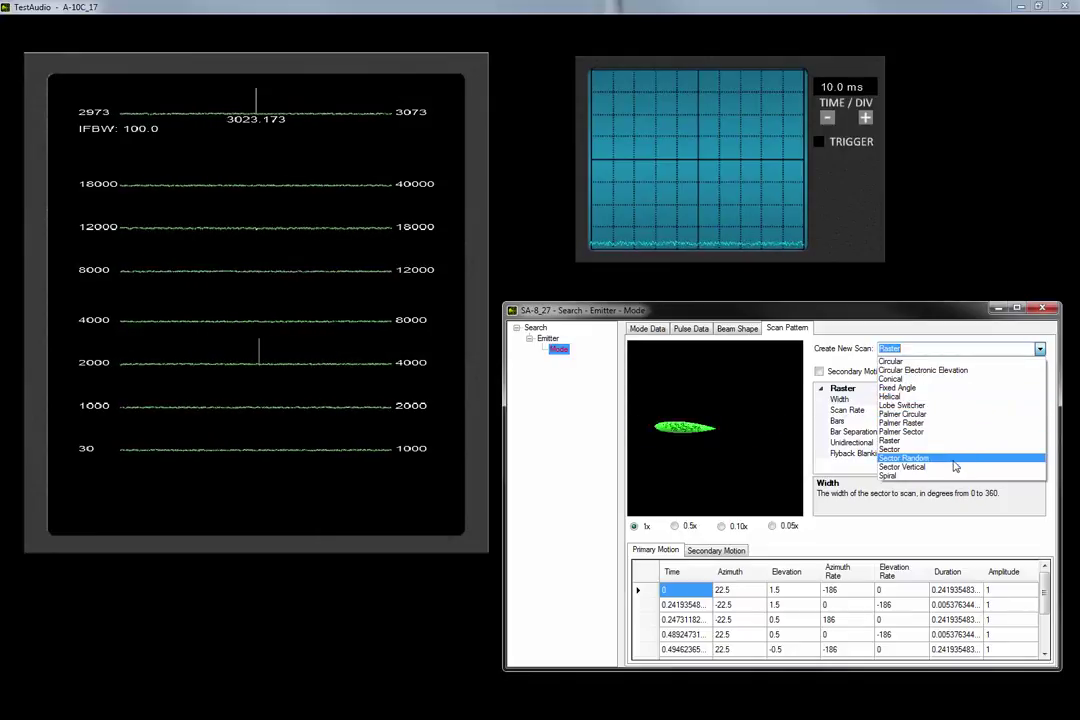
Step: Switch the mode to a Palmer Raster scan with a secondary scan rate of 99
click(915, 422)
click(1019, 371)
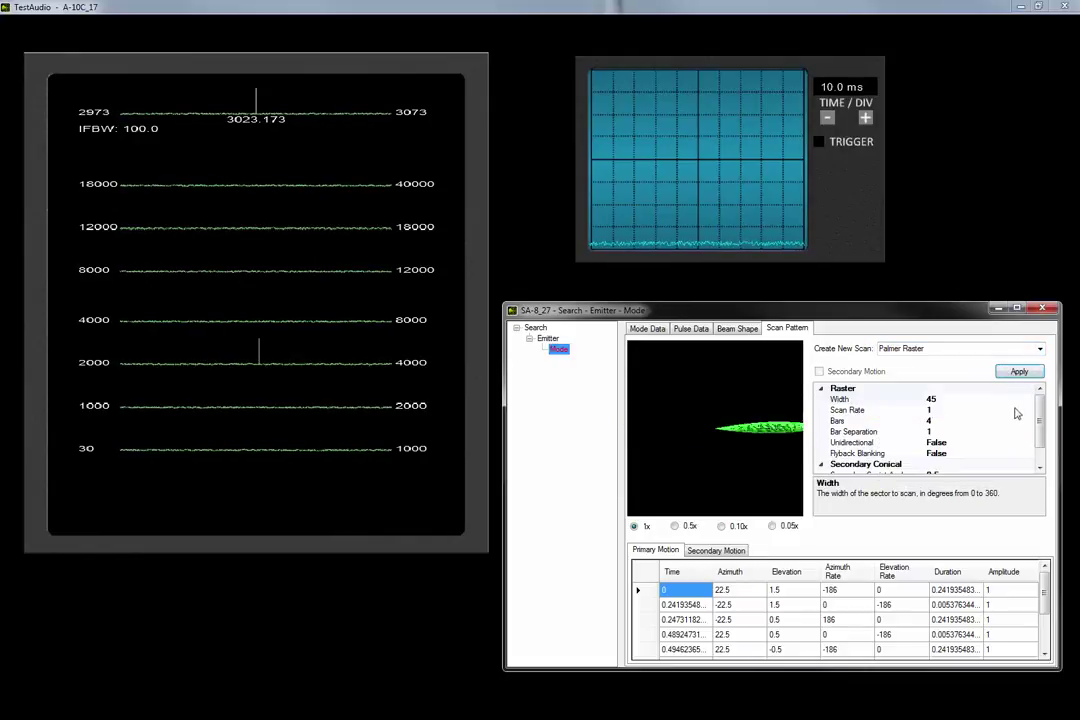
scroll(950, 430, down, 1)
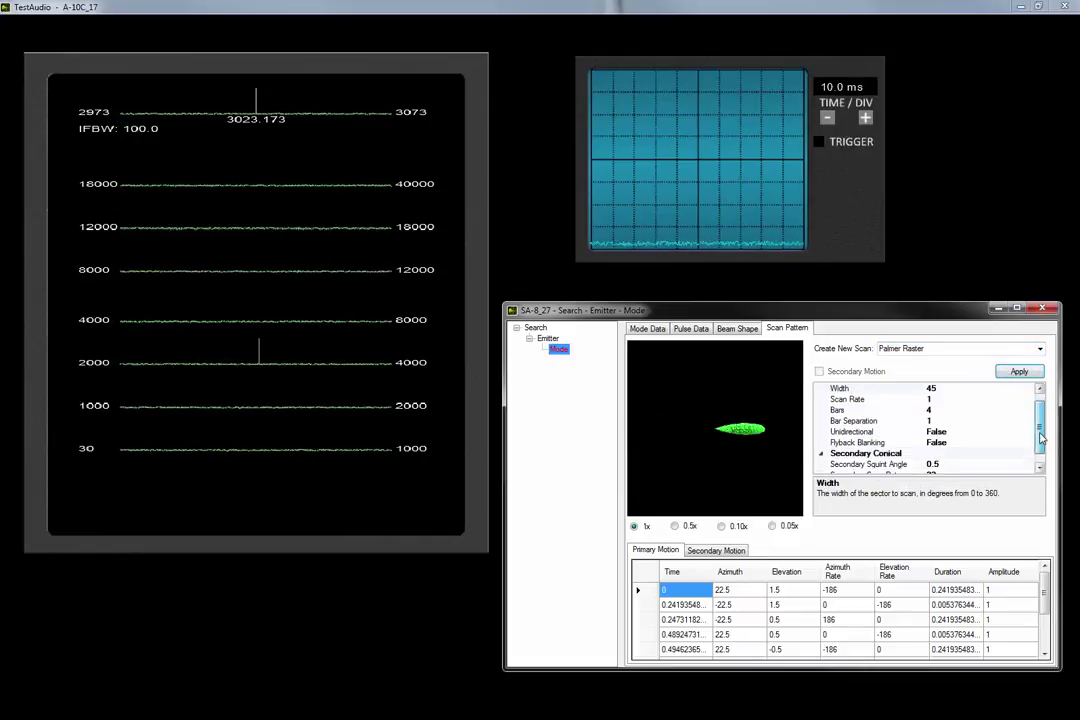
click(949, 462)
key(BackSpace)
key(BackSpace)
text(99)
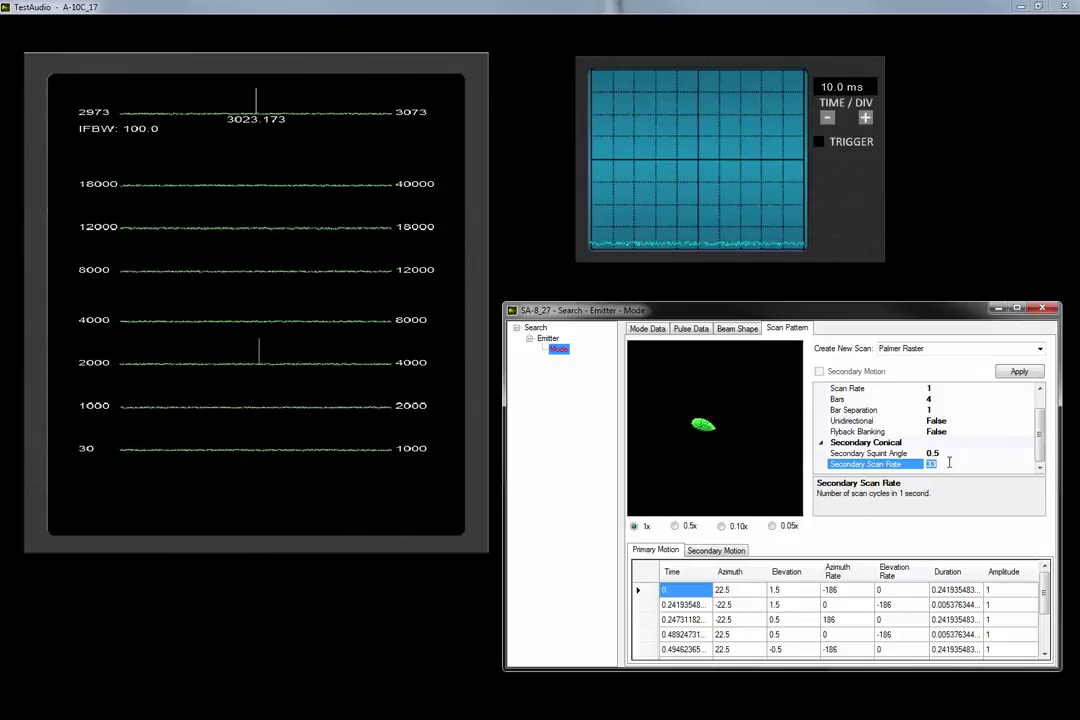
click(935, 453)
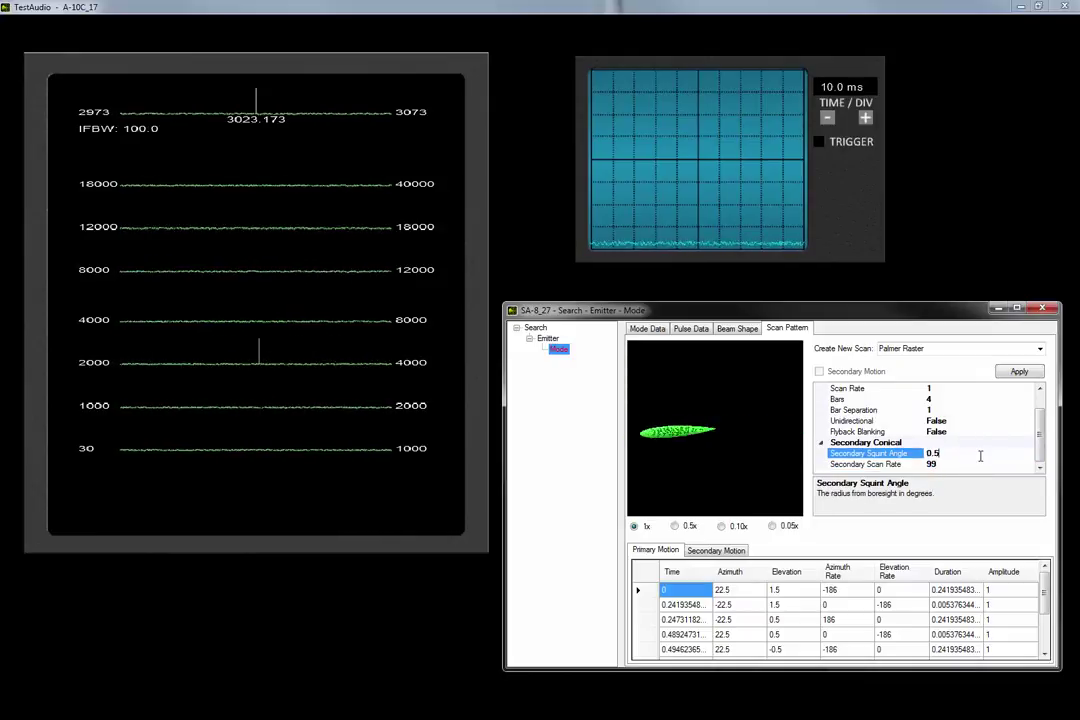
Step: Apply a scan rate of 3 and preview the scan at 0.10x speed
click(951, 389)
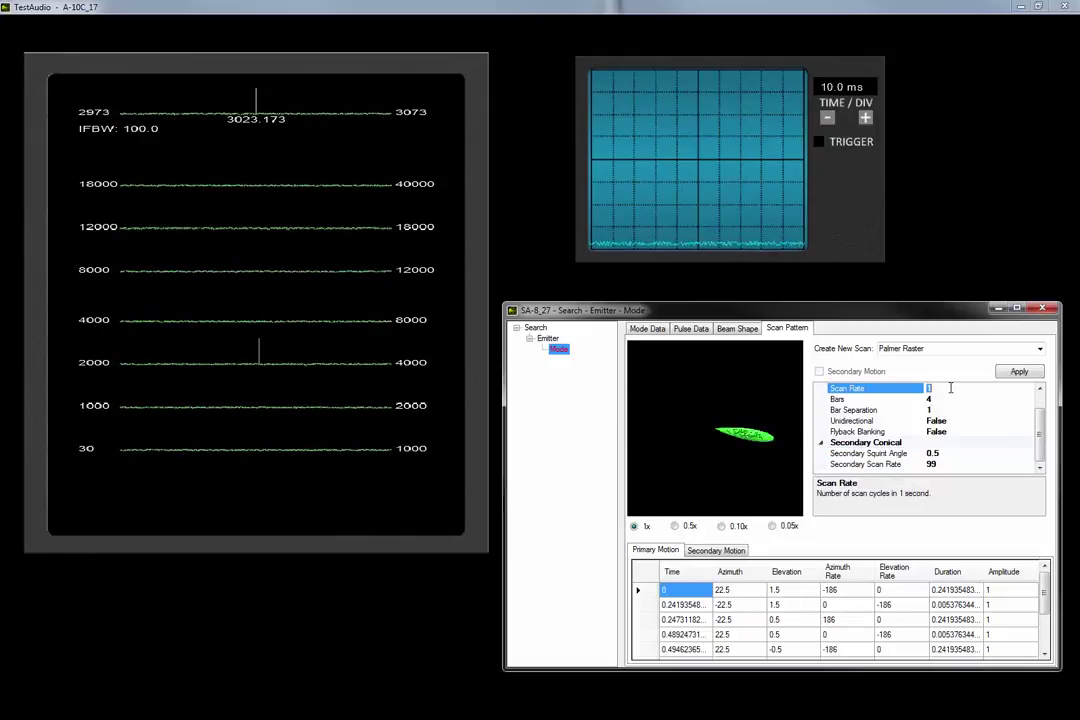
text(3)
click(1018, 372)
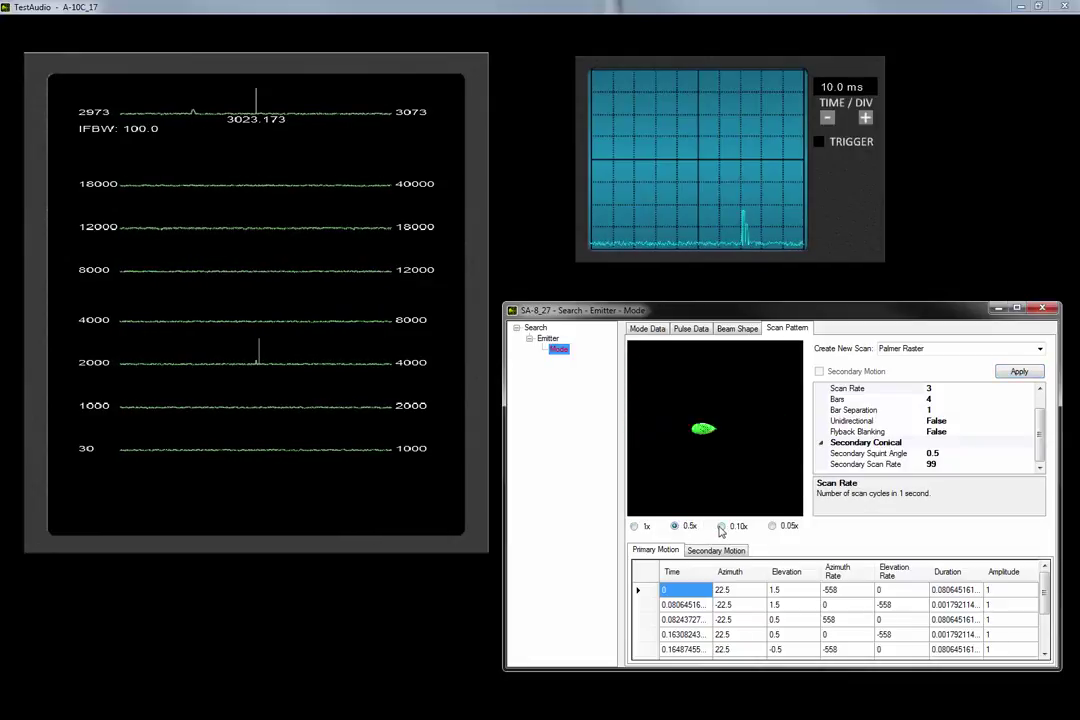
click(721, 527)
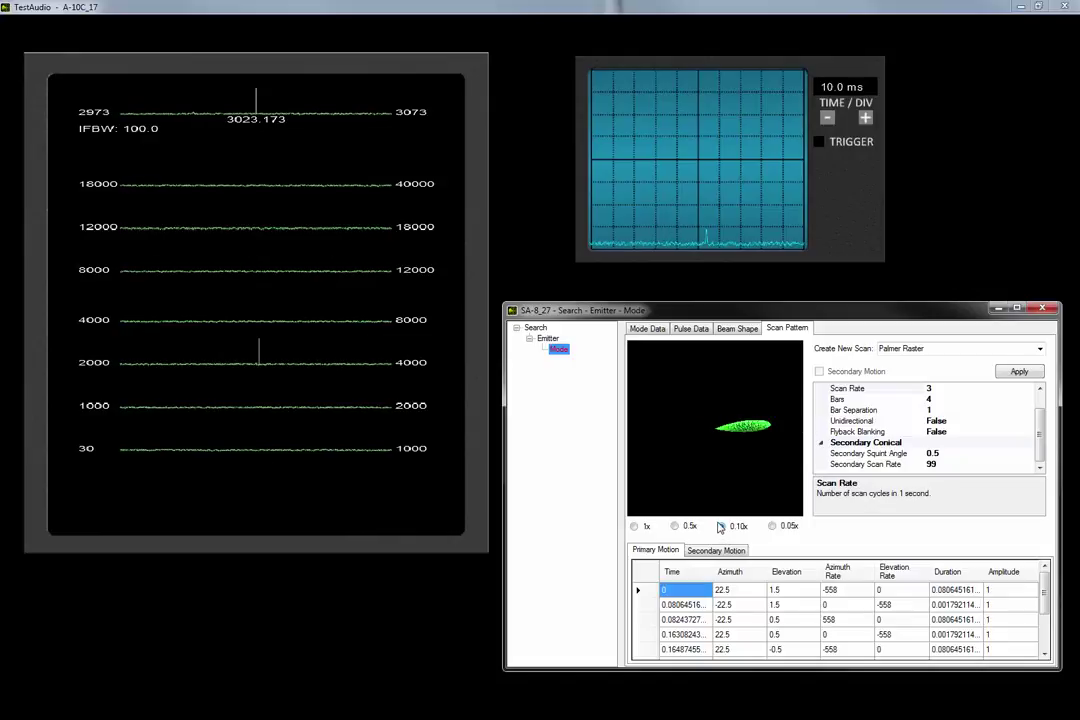
Step: Return to the Pulse Data page showing the 3000 MHz row at PRI 444 µs
click(690, 328)
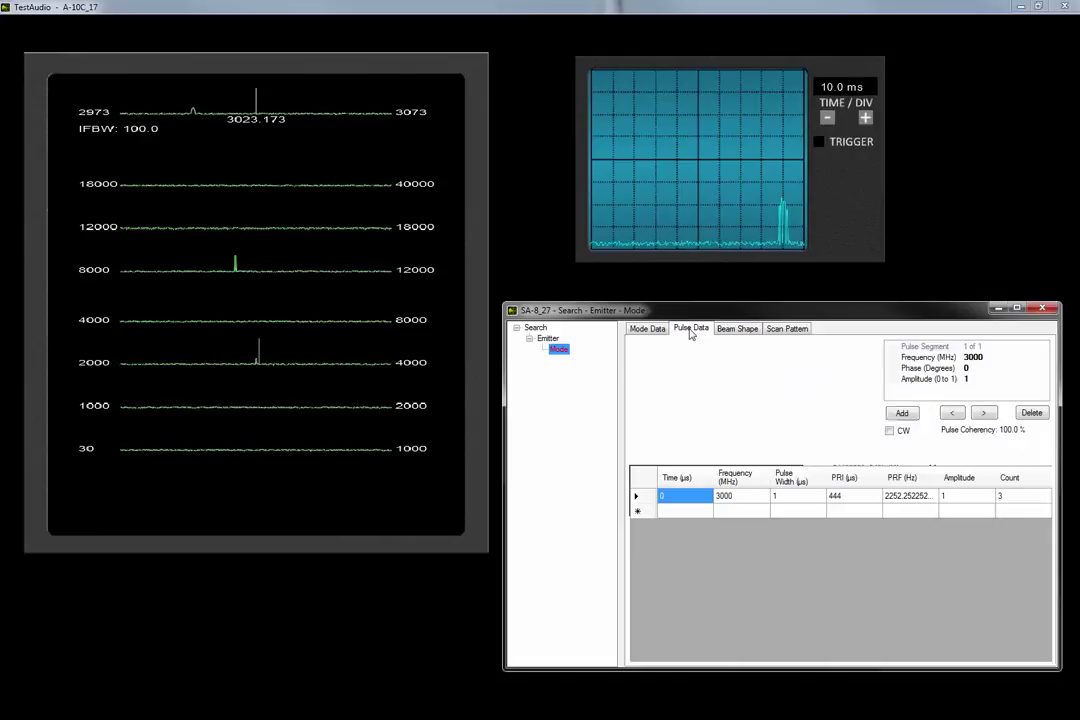